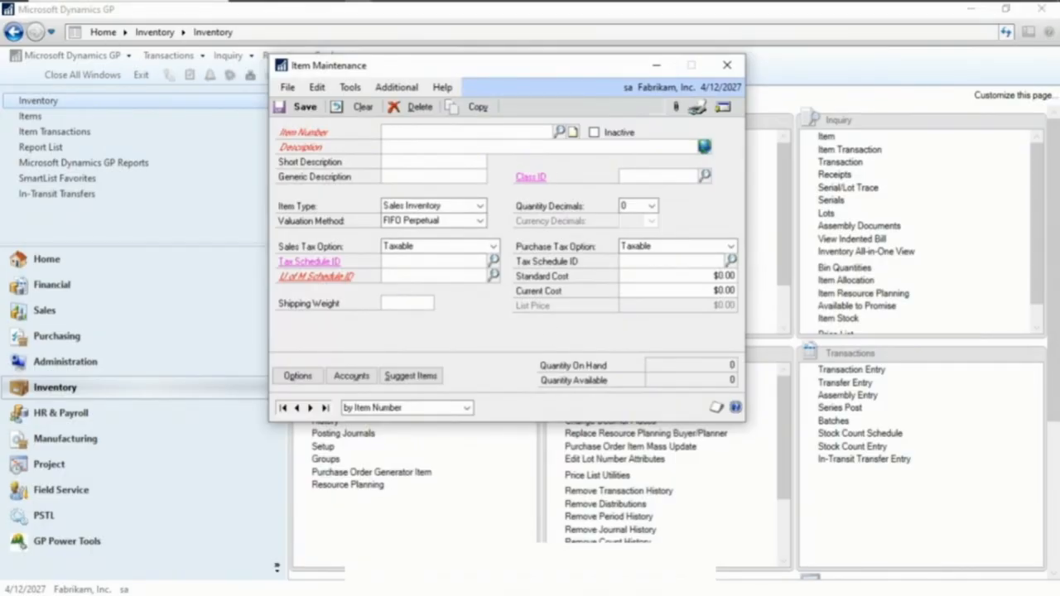
Enter CHAIR2 as the new item number in Item Maintenance
text(CH)
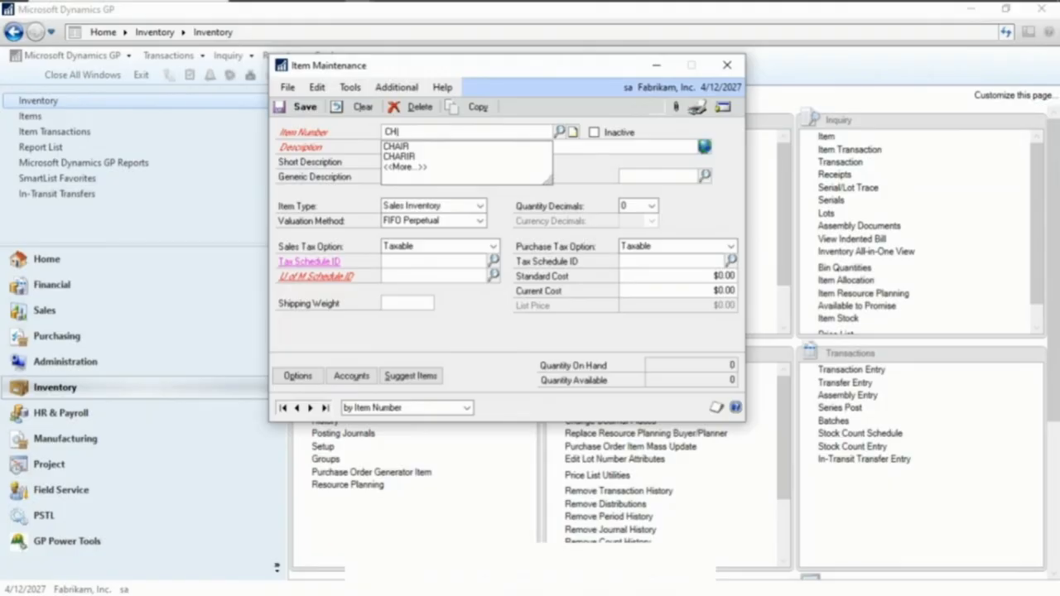
key(Down)
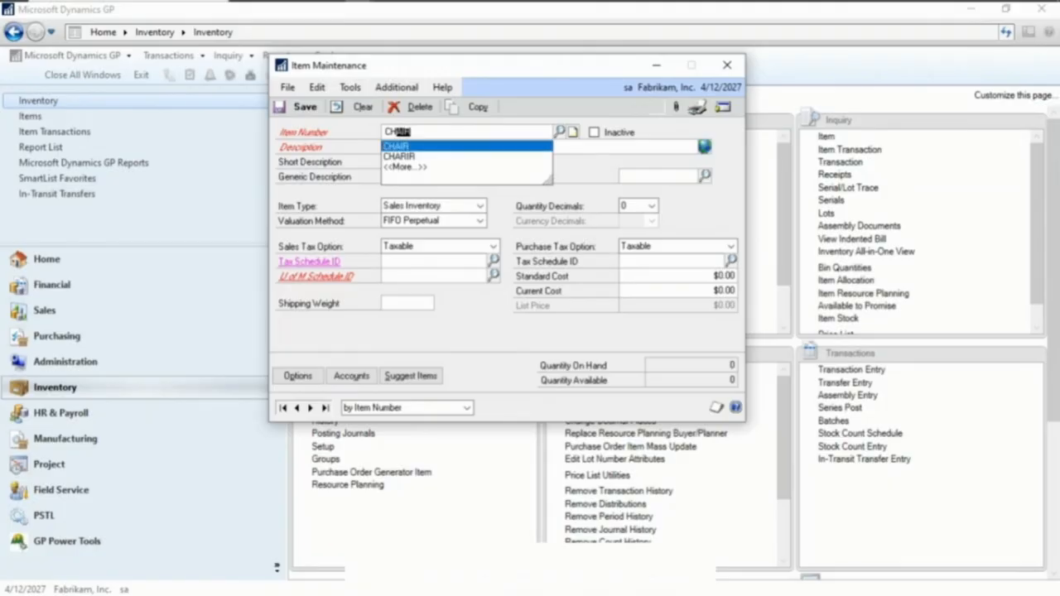
text(AIR2)
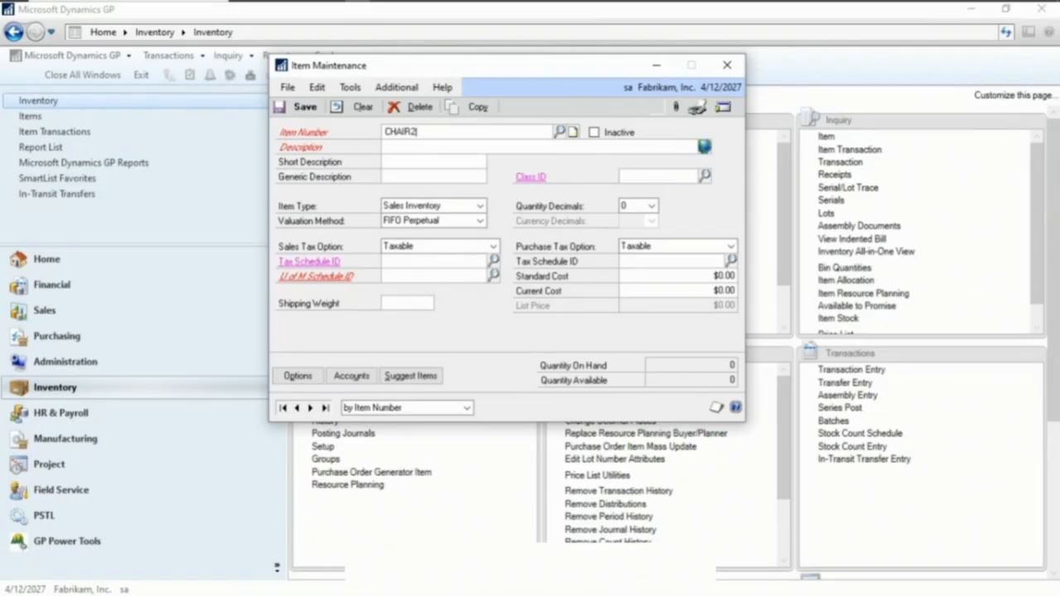
key(Tab)
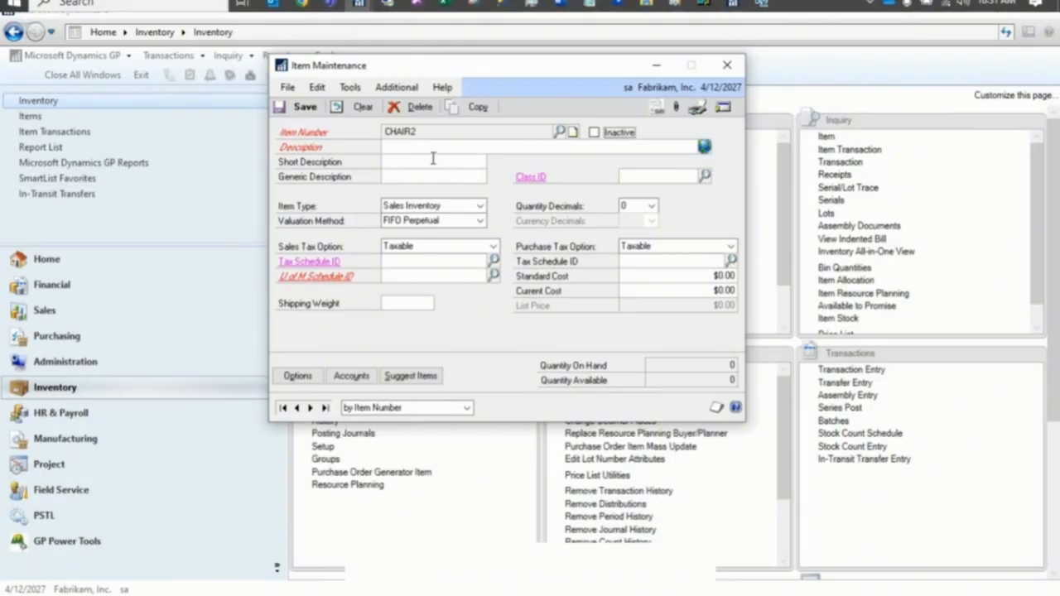
Open the Item Copy window and arrange it beside Item Maintenance
click(477, 111)
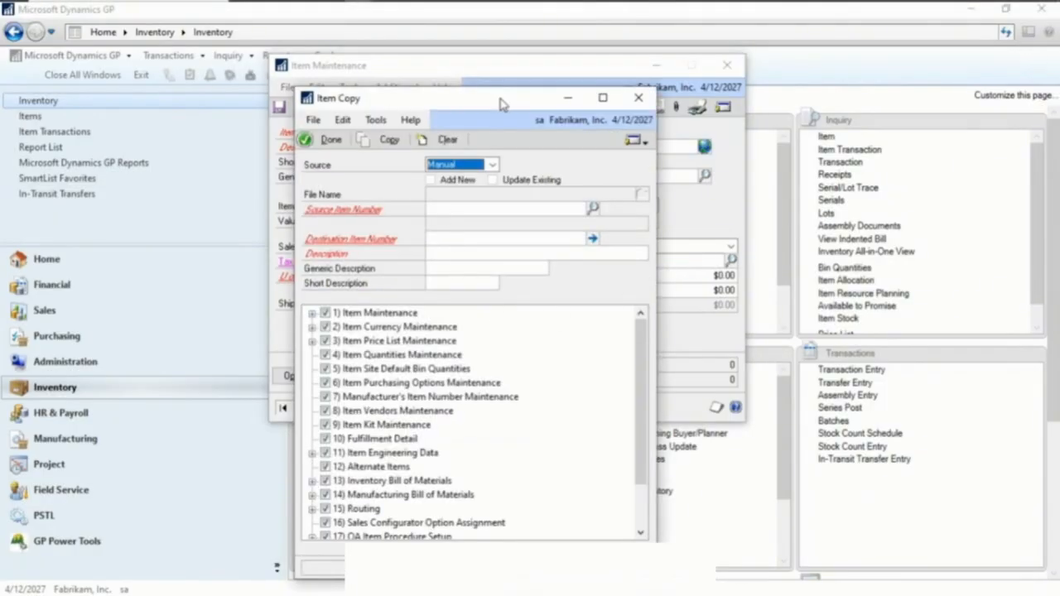
drag(500, 89, 738, 39)
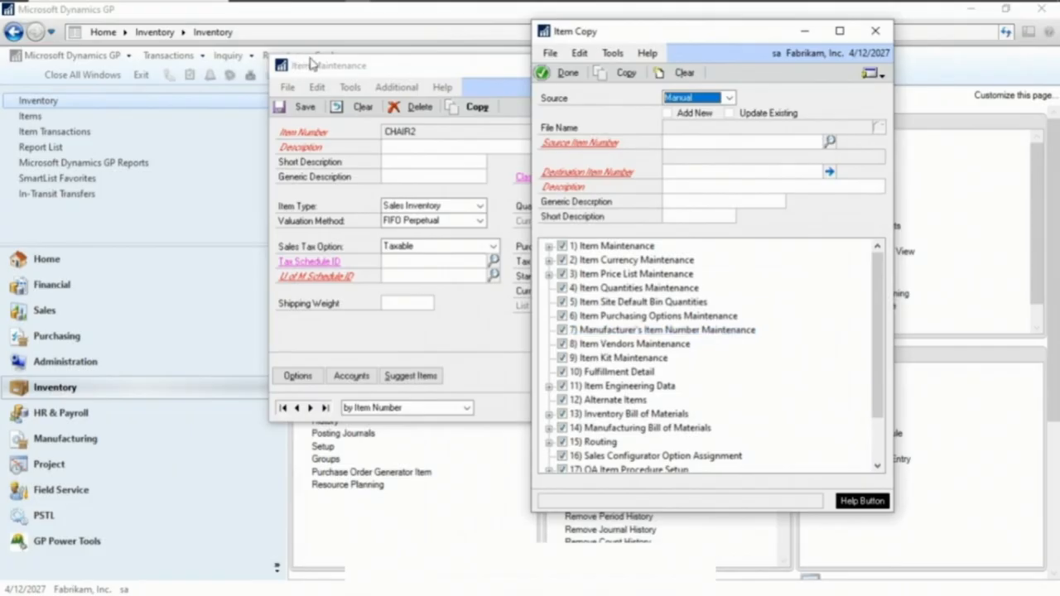
drag(370, 72, 152, 44)
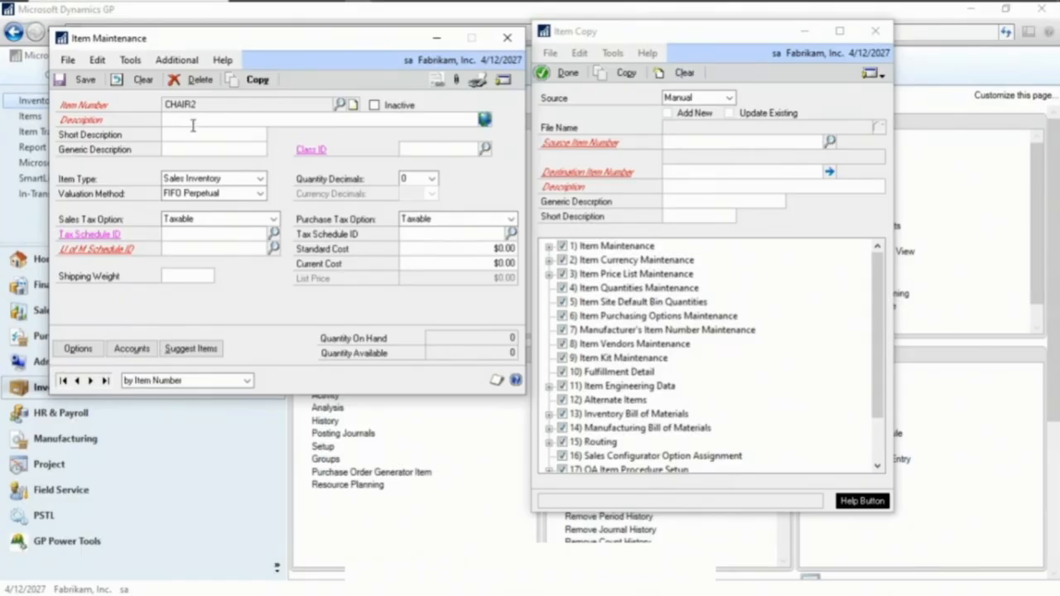
Keep the copy source as Manual and enter CHAIR as the source item number
click(721, 144)
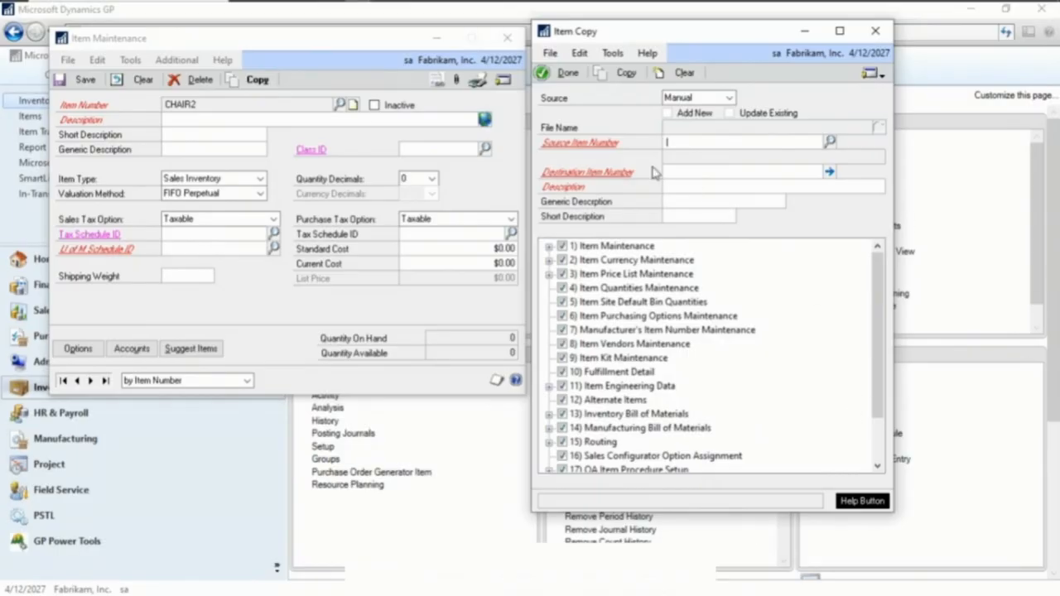
click(730, 98)
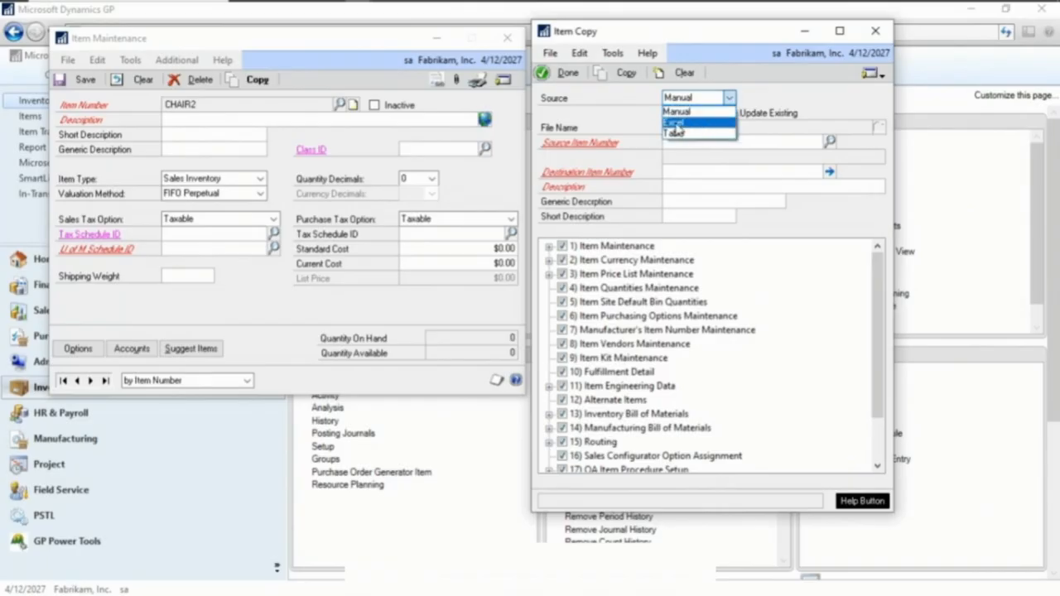
click(685, 113)
click(691, 141)
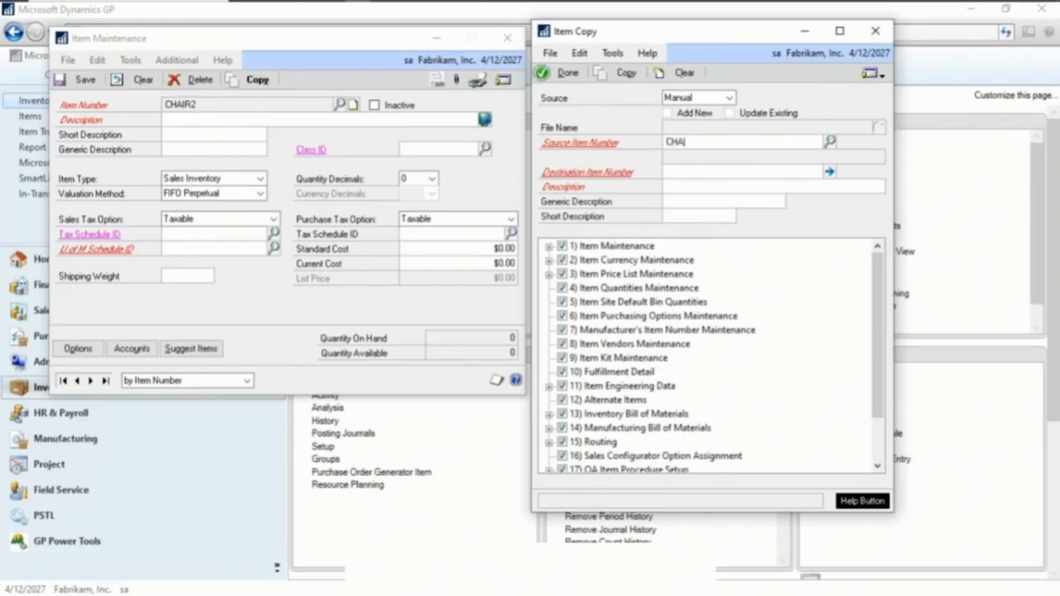
key(Tab)
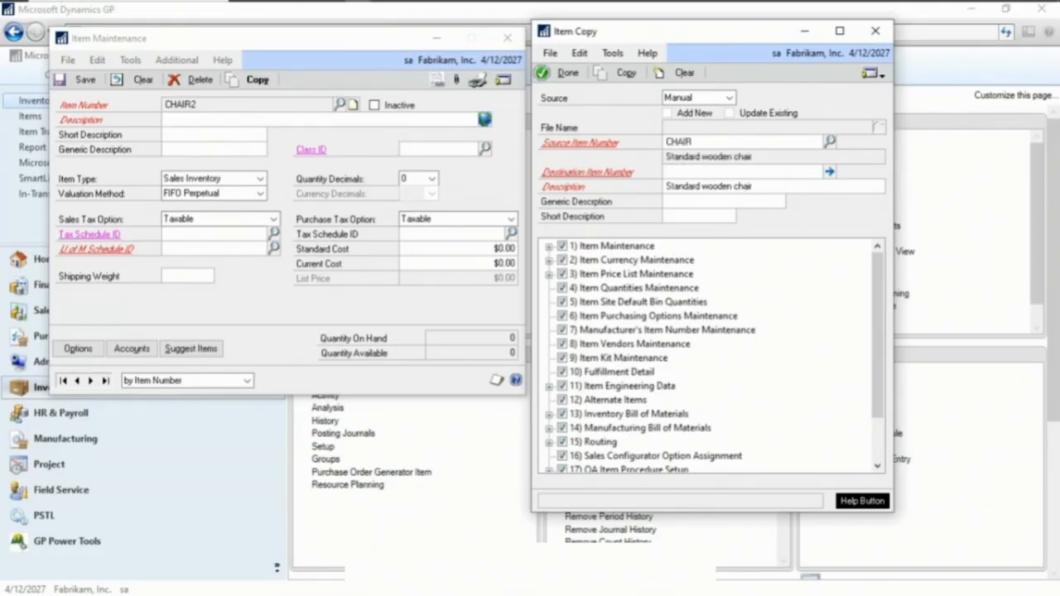
Enter CHAIR2 as the destination item number
text(CHAIR2)
key(Tab)
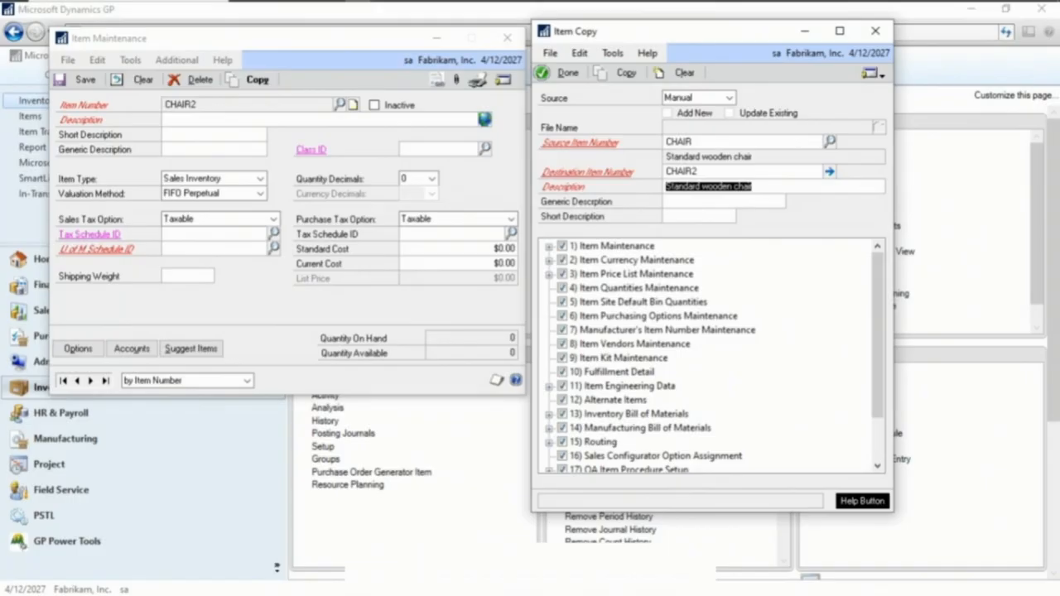
Change the destination description to Non Standard wooden chair
key(End)
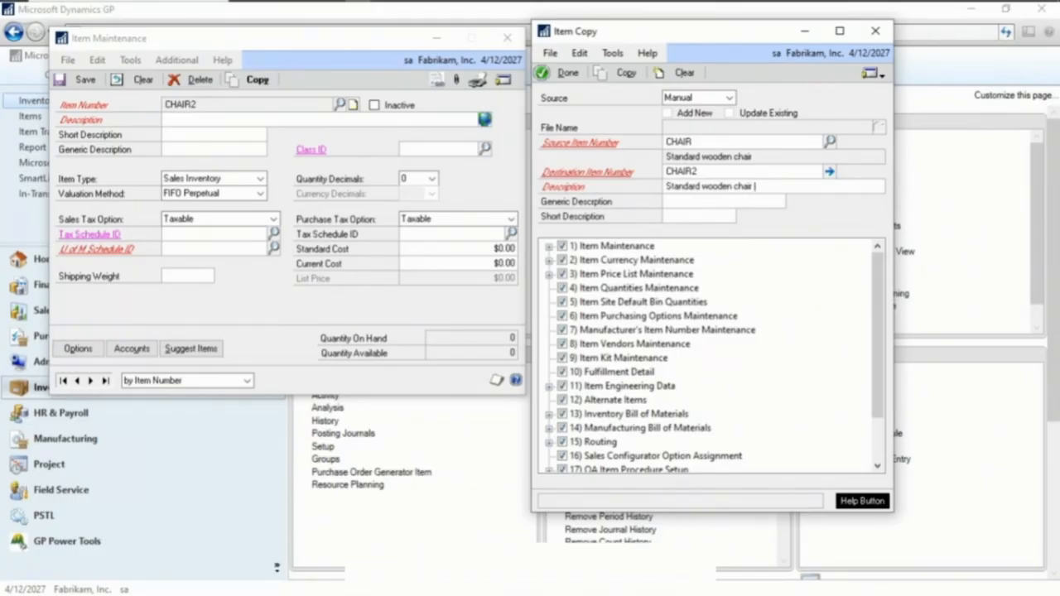
click(670, 187)
text(Non)
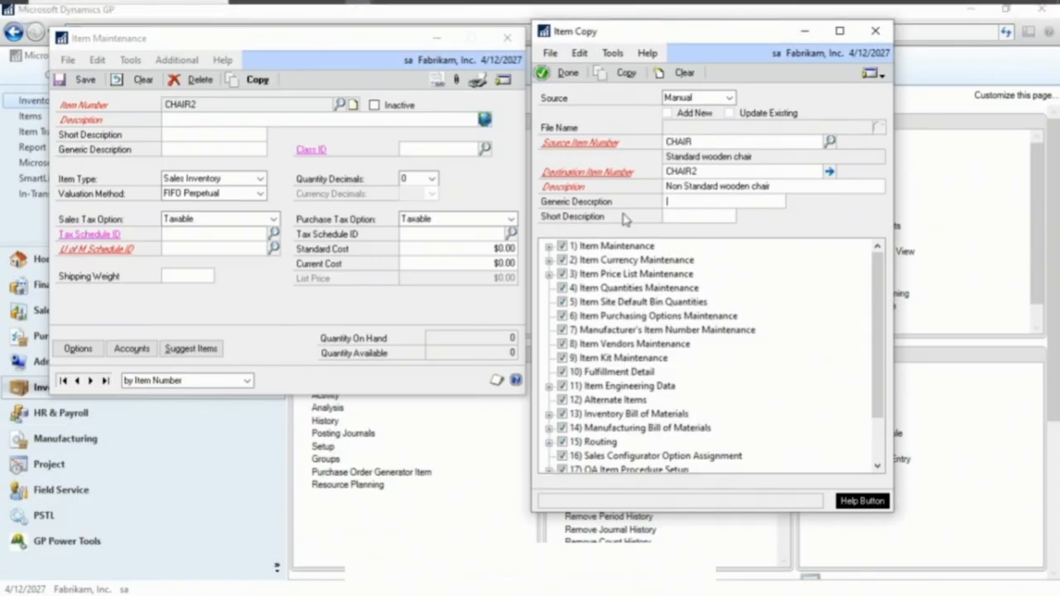
click(827, 320)
click(830, 172)
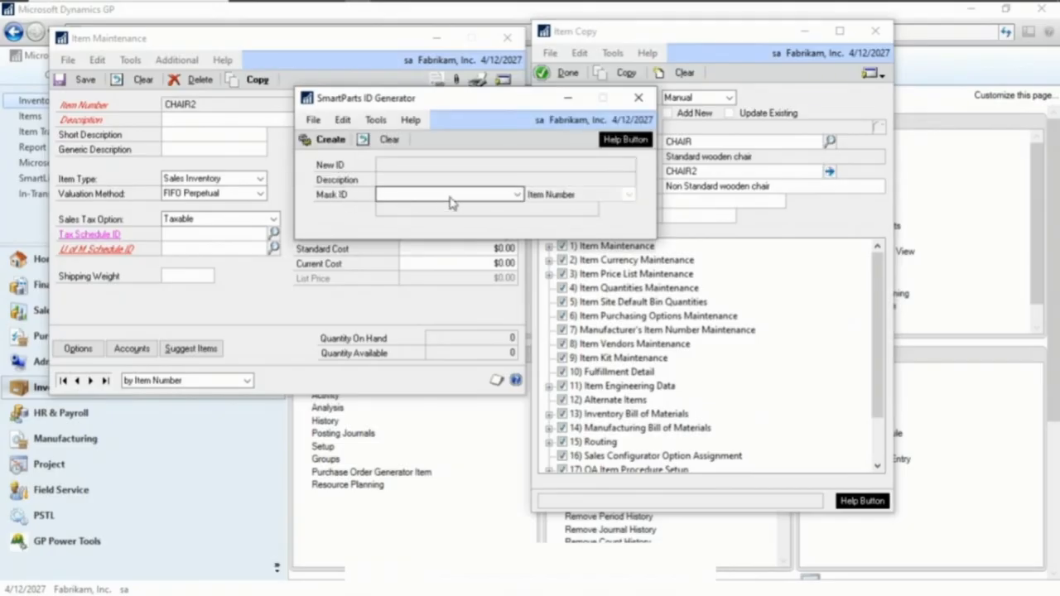
click(636, 95)
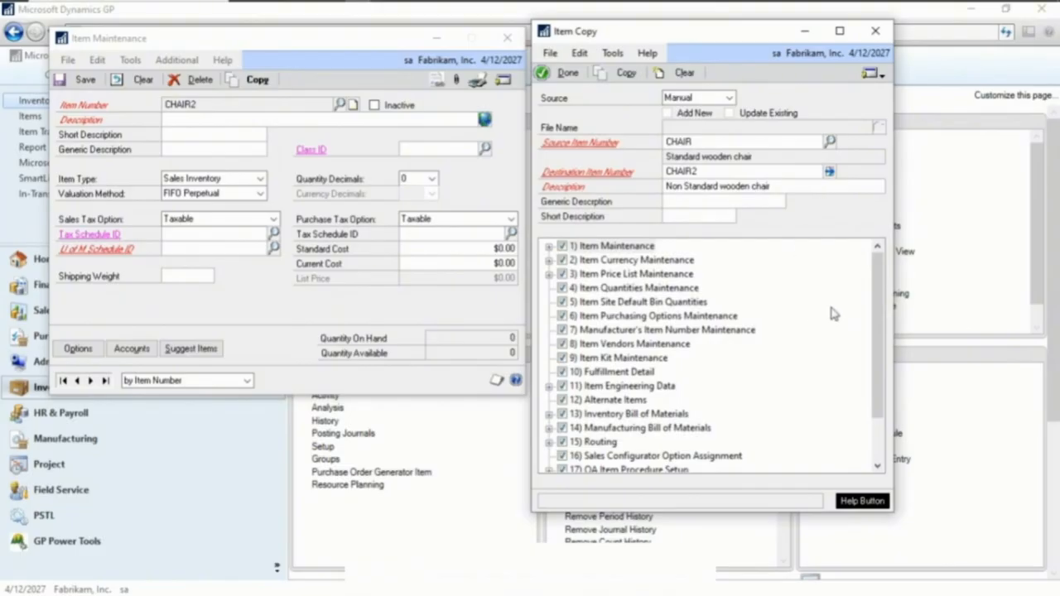
Expand the Item Maintenance copy option and toggle its Zero Standard Costs setting
mouse_move(879, 303)
mouse_down()
mouse_move(881, 331)
mouse_move(883, 290)
mouse_up()
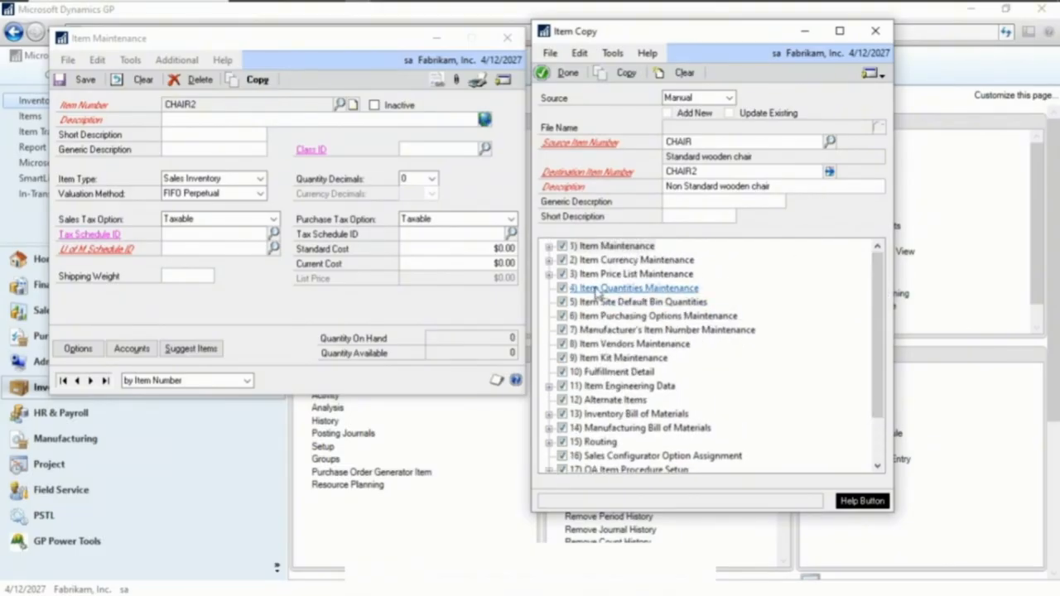
scroll(630, 315, down, 2)
scroll(604, 373, up, 2)
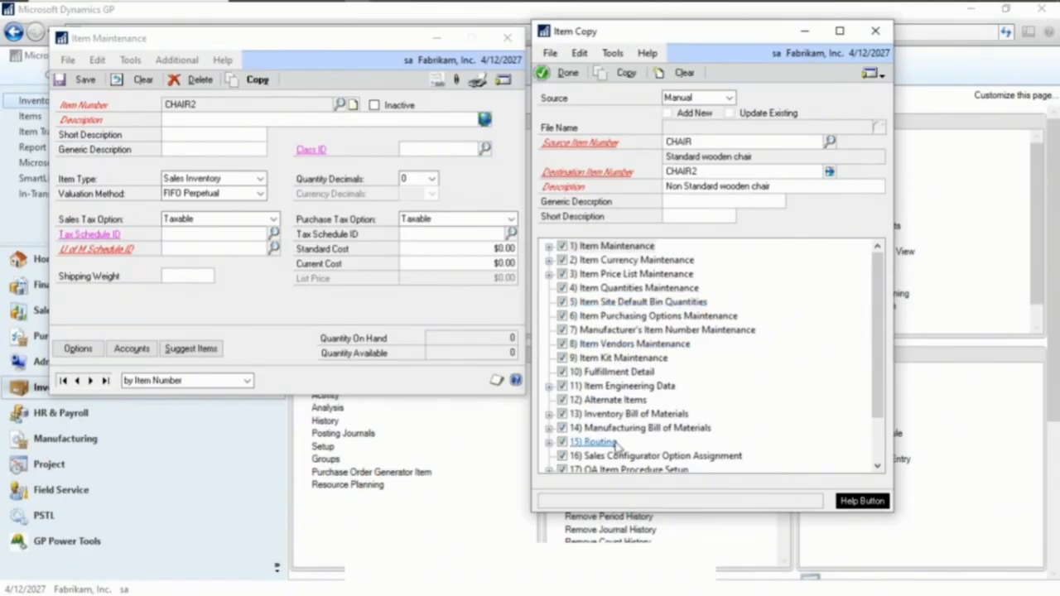
scroll(617, 445, down, 2)
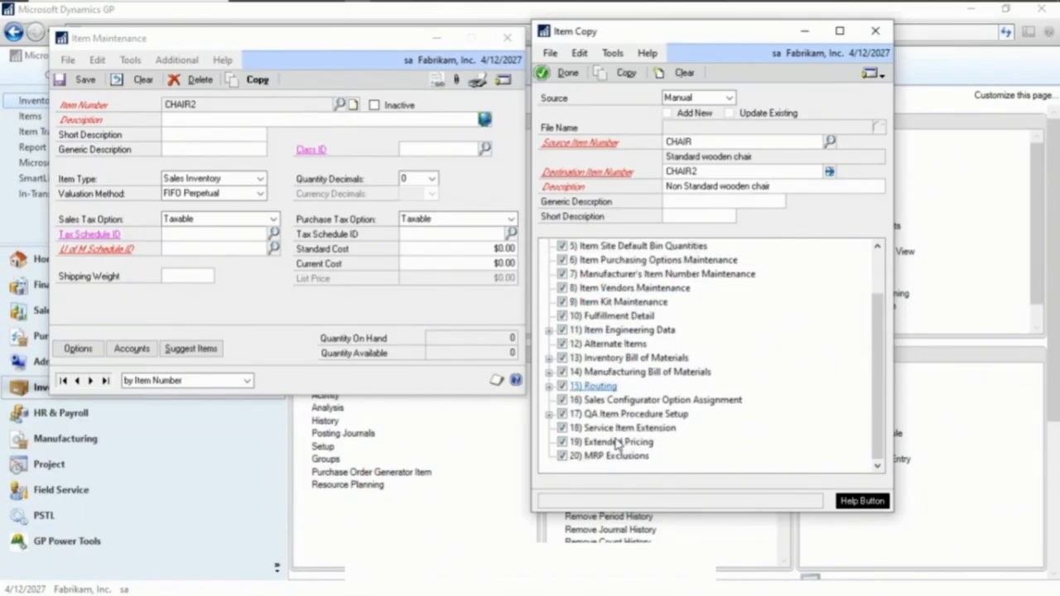
scroll(618, 445, up, 2)
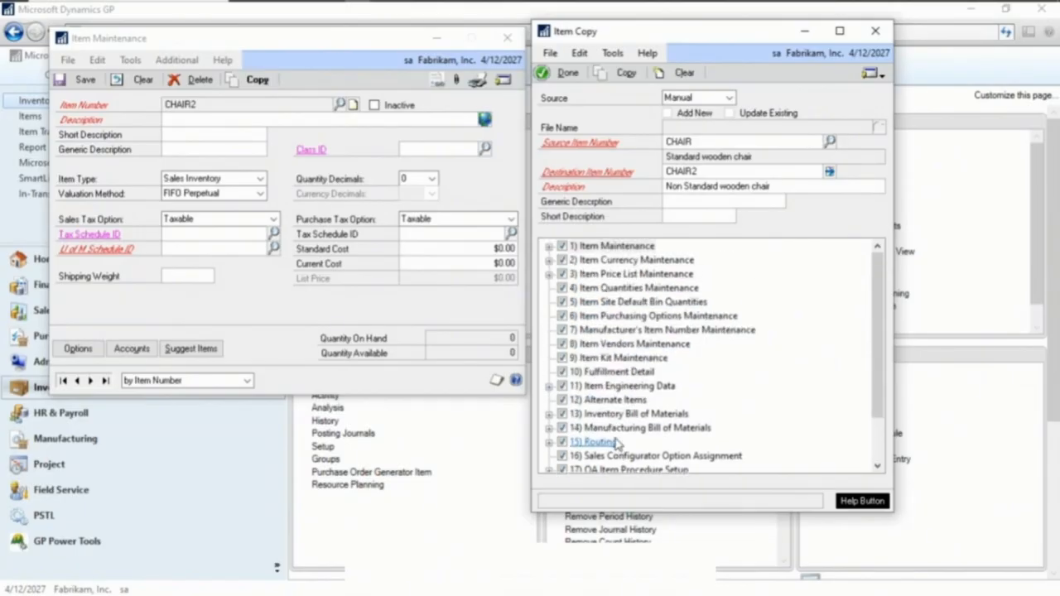
click(617, 246)
click(548, 246)
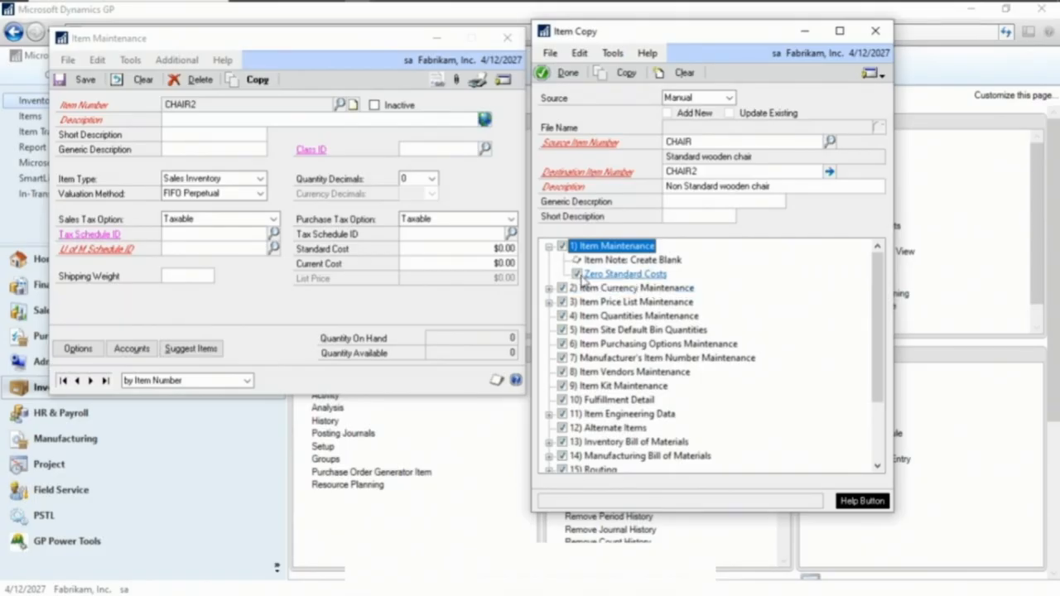
click(577, 275)
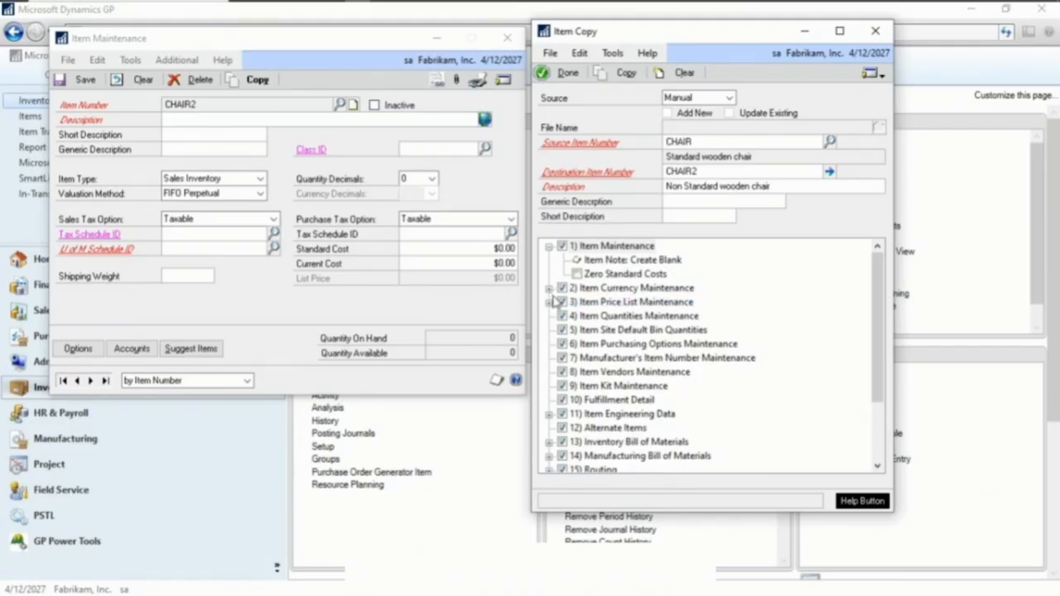
Enable Zero List Price under Item Currency Maintenance and expand the Item Price List Maintenance options
click(549, 288)
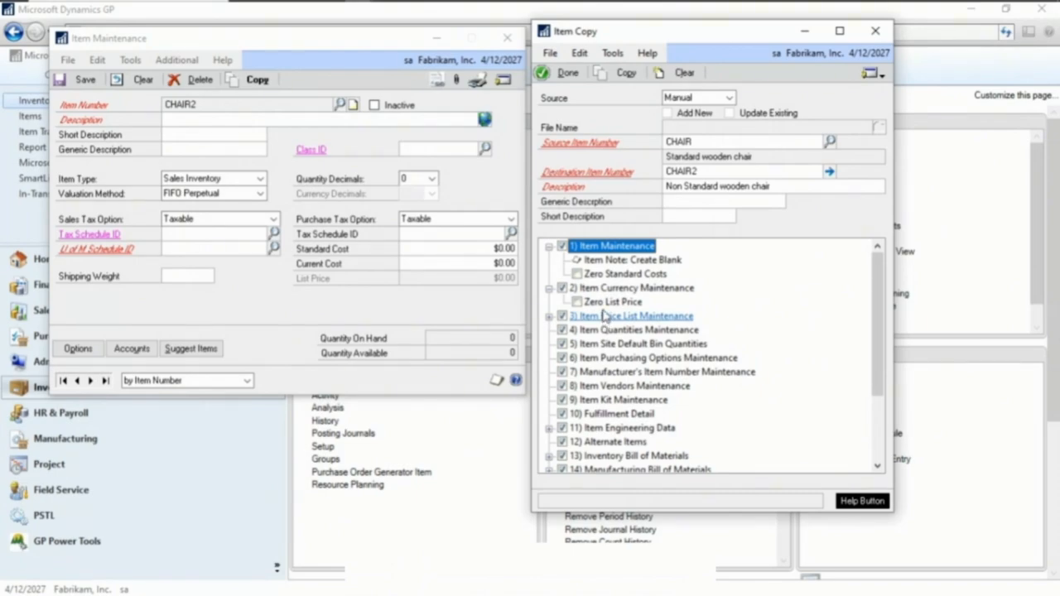
click(577, 302)
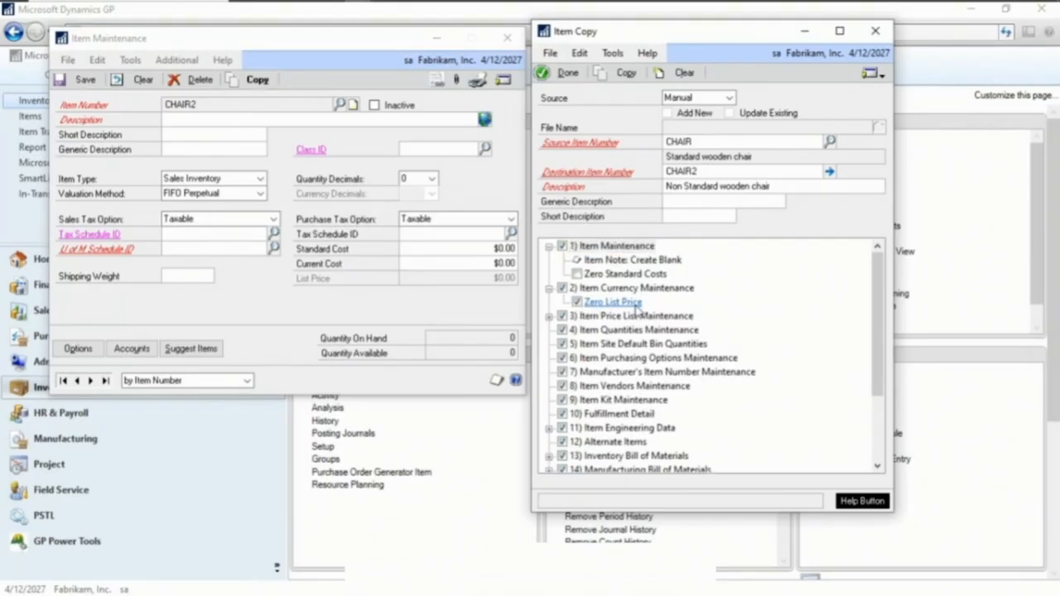
scroll(580, 277, down, 1)
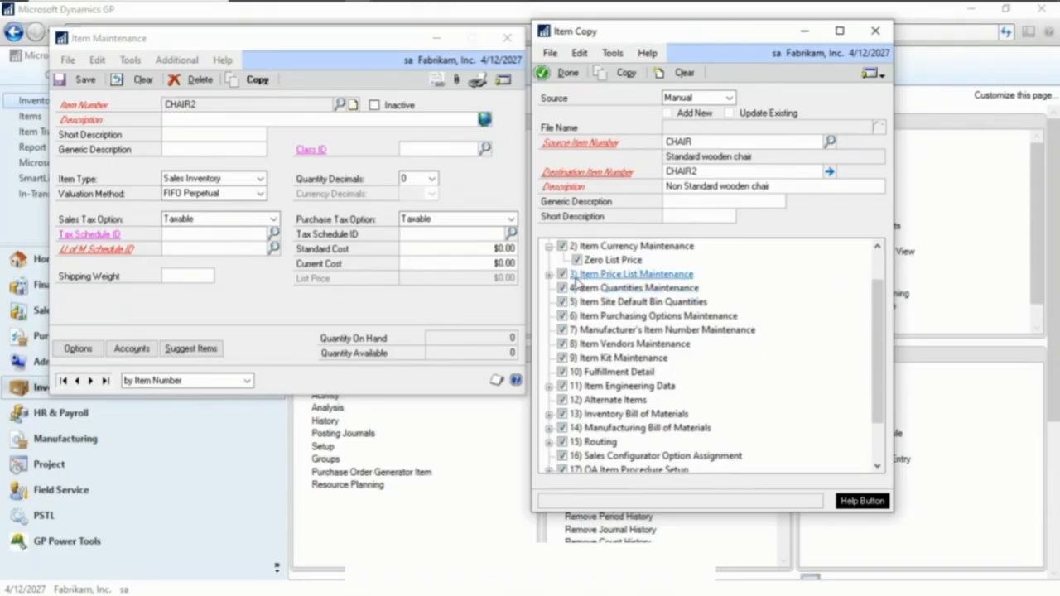
click(550, 274)
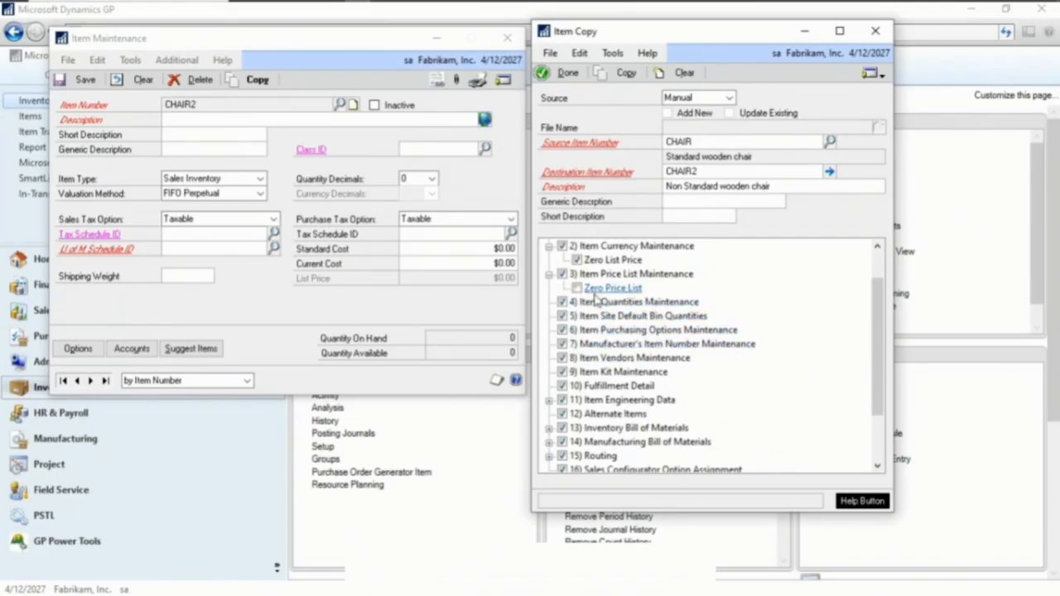
Review the remaining copy options in the list, including the Item Engineering Data sub-options
scroll(609, 317, down, 1)
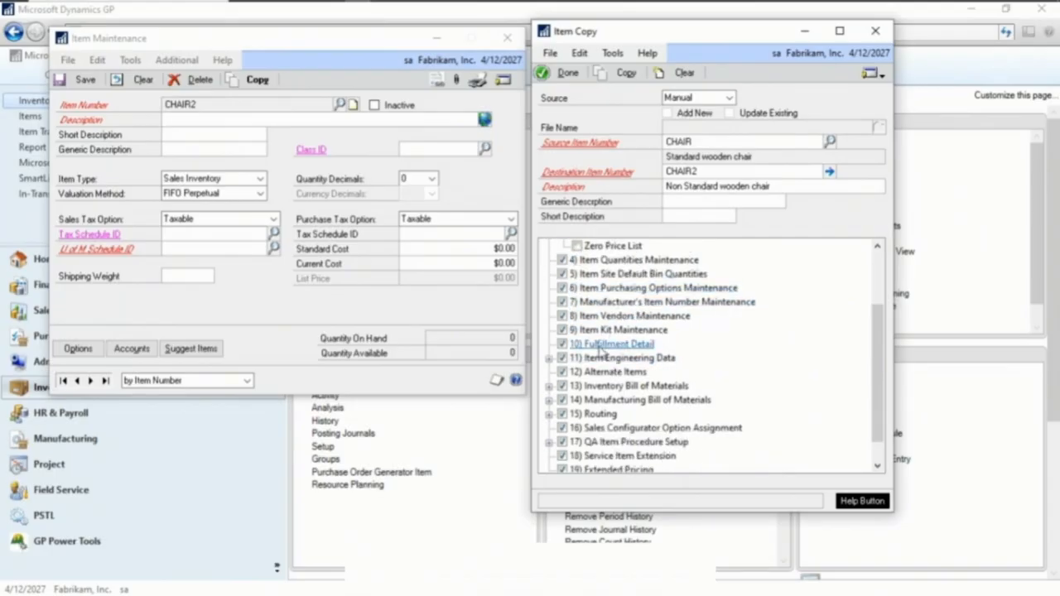
click(549, 359)
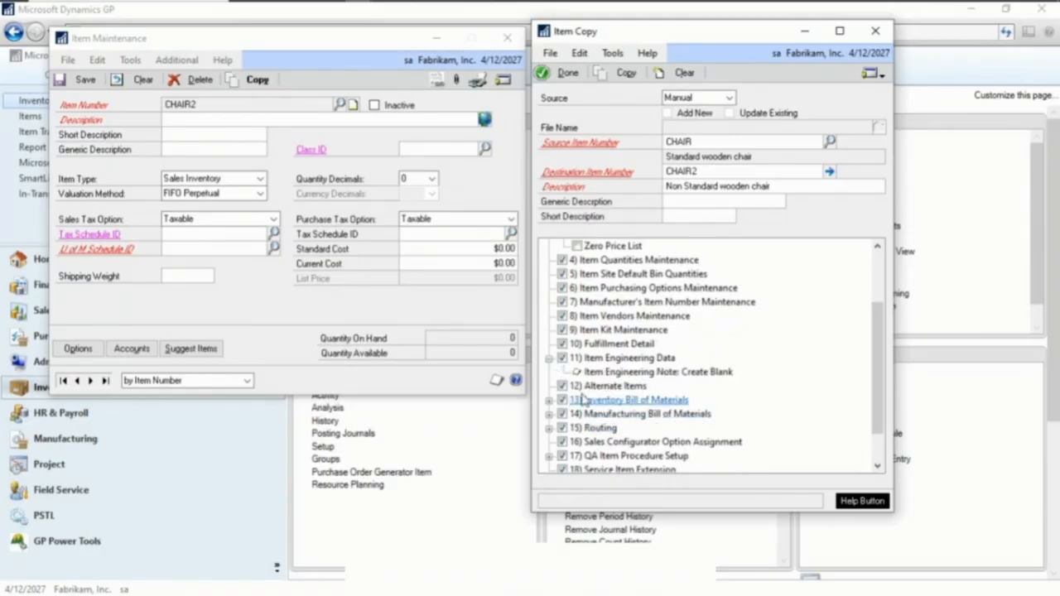
click(549, 359)
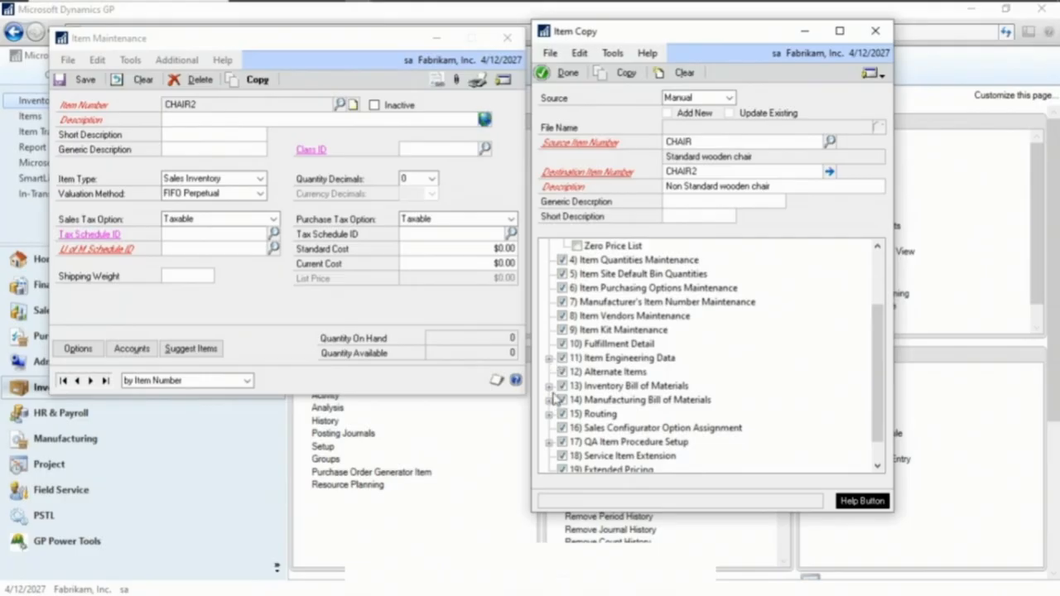
scroll(557, 398, down, 1)
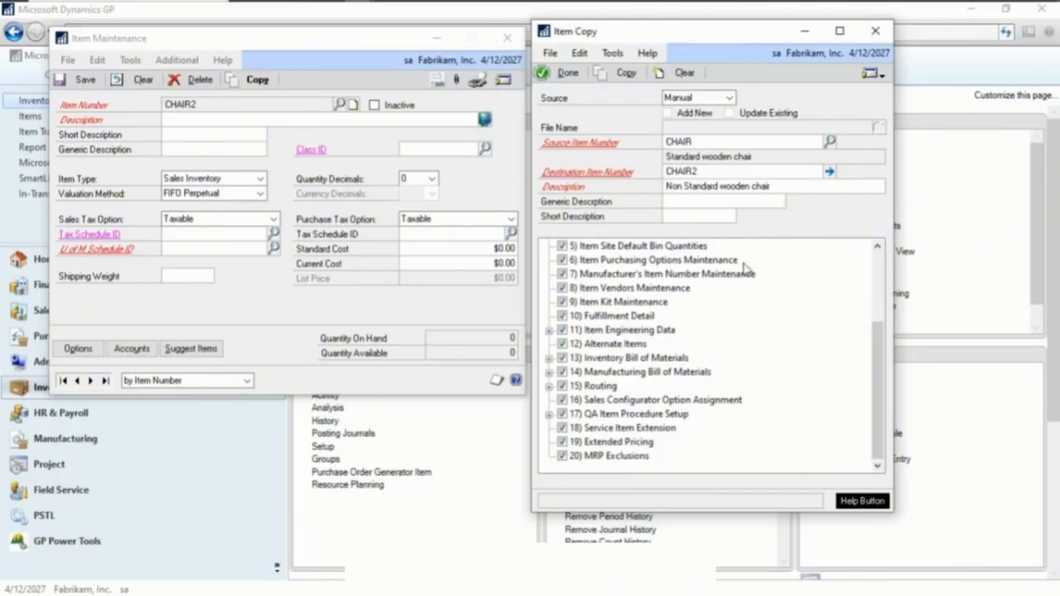
scroll(641, 437, up, 1)
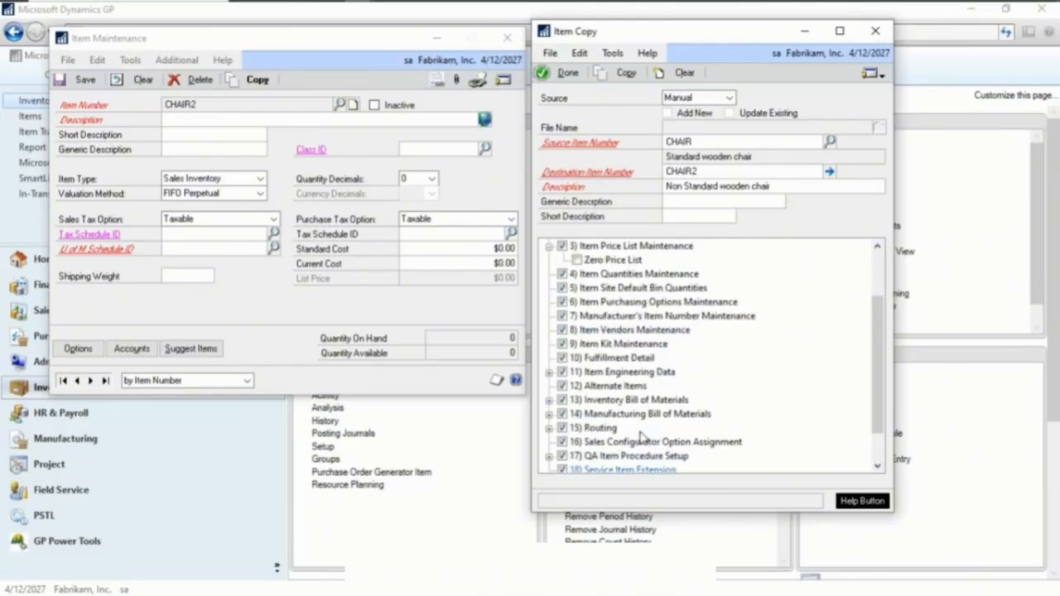
scroll(642, 437, up, 3)
click(653, 246)
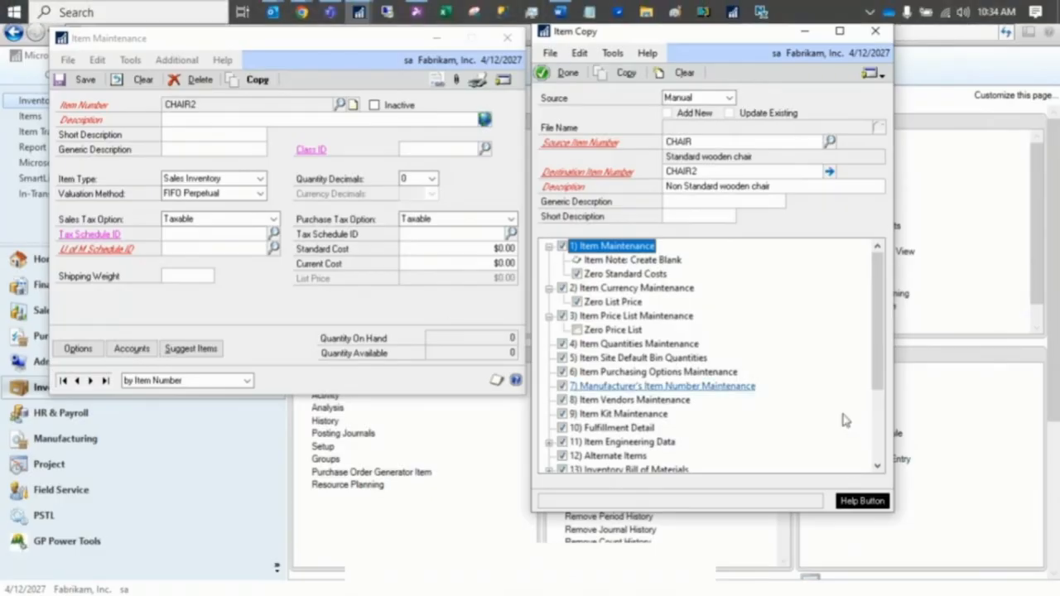
scroll(828, 432, down, 3)
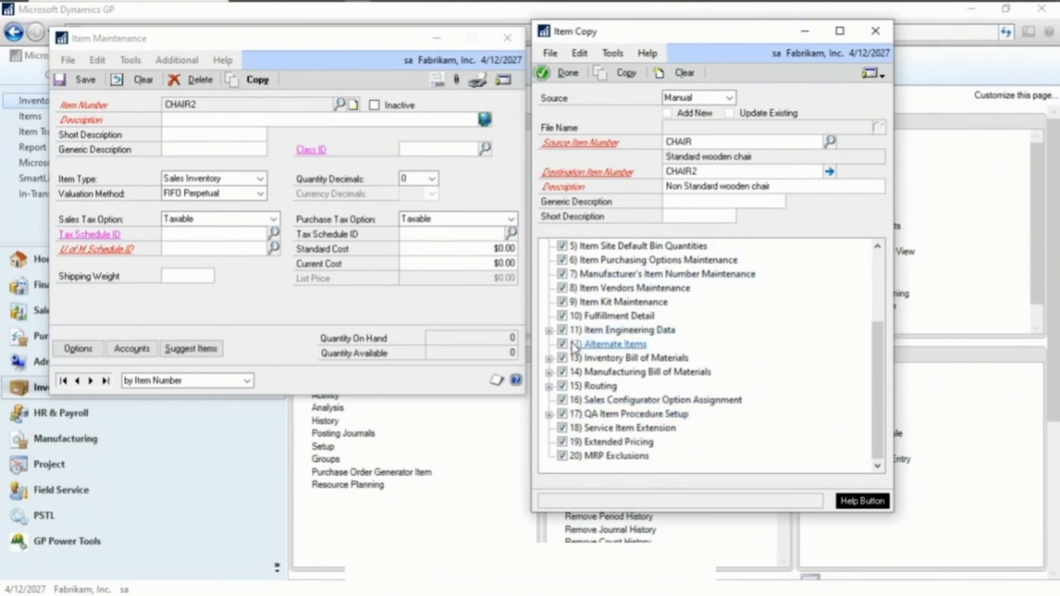
scroll(575, 349, up, 3)
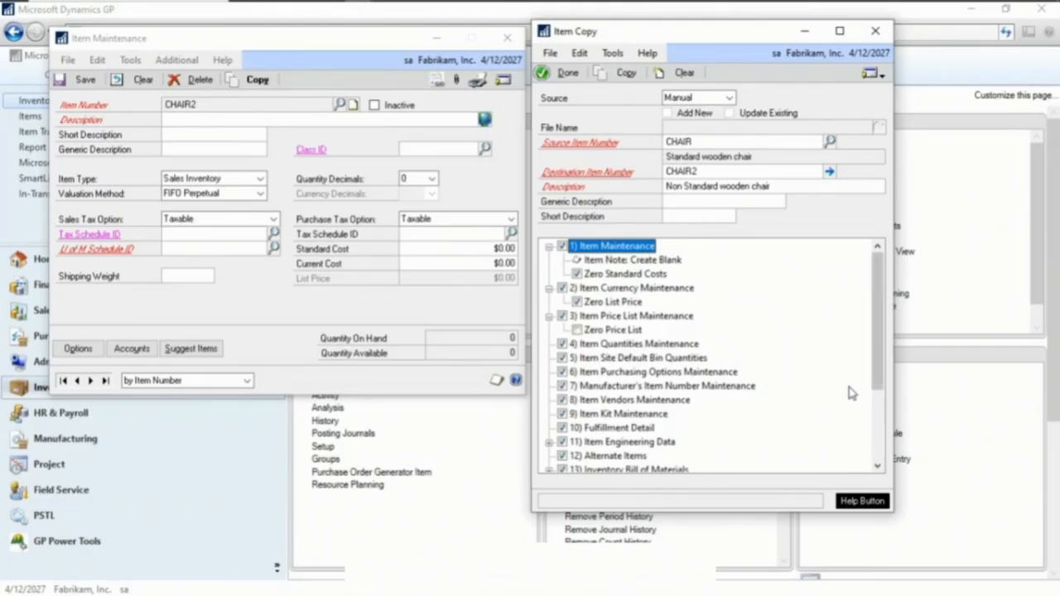
Run the copy to create CHAIR2 from CHAIR, confirming both prompts
click(627, 76)
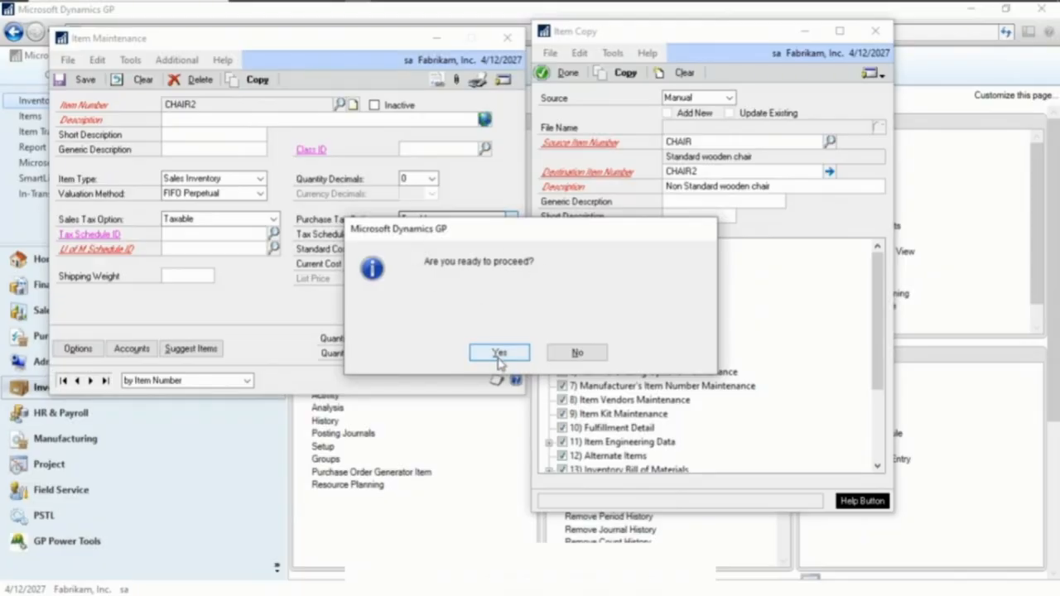
click(499, 354)
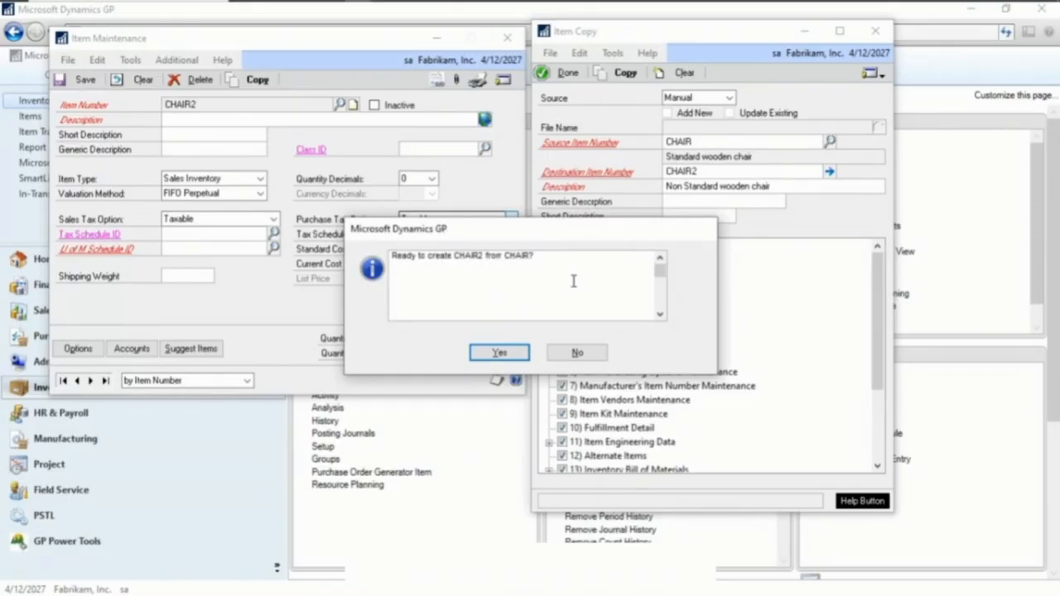
click(474, 358)
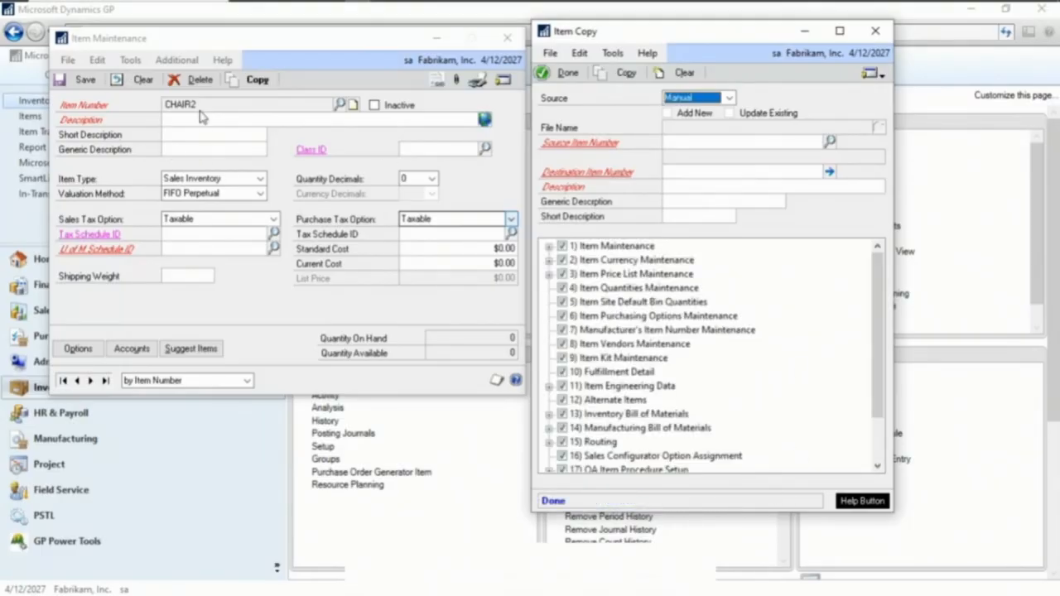
Load item CHAIR2 in Item Maintenance and compare its settings with the source item CHAIR
click(188, 132)
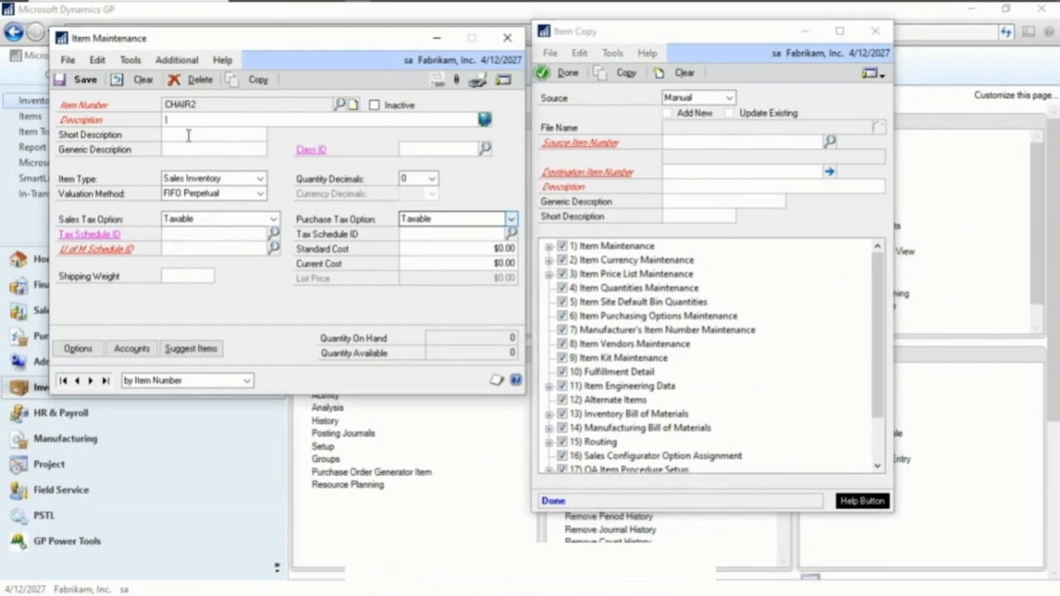
click(89, 381)
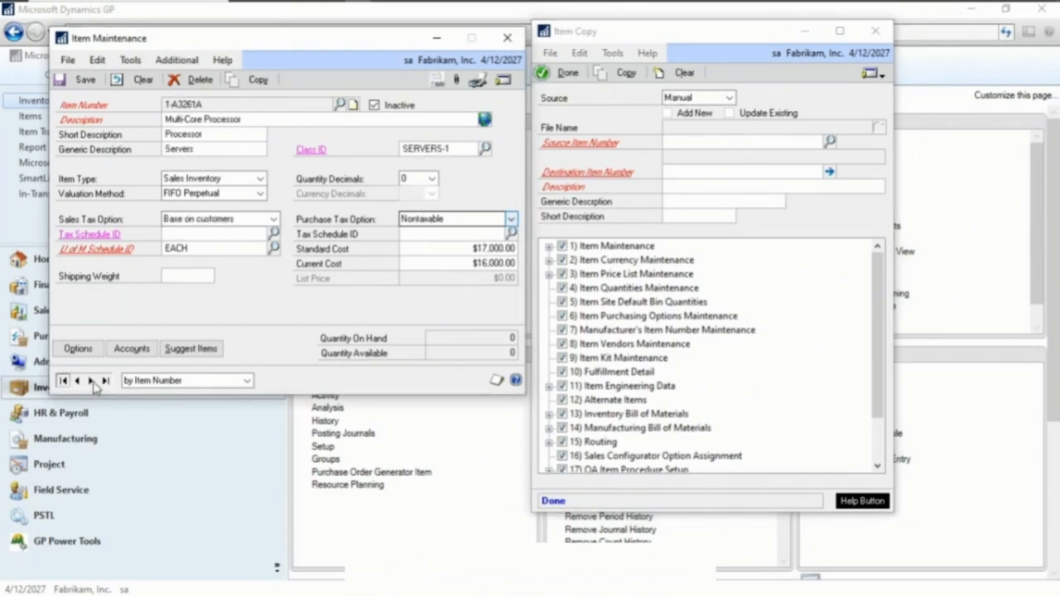
click(89, 381)
click(126, 82)
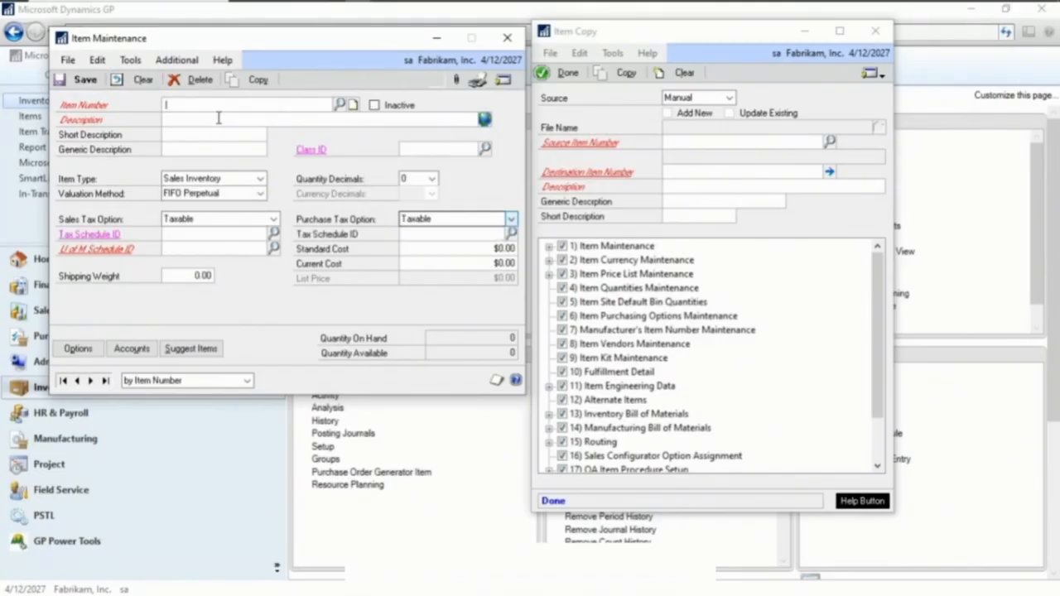
text(CHAIR)
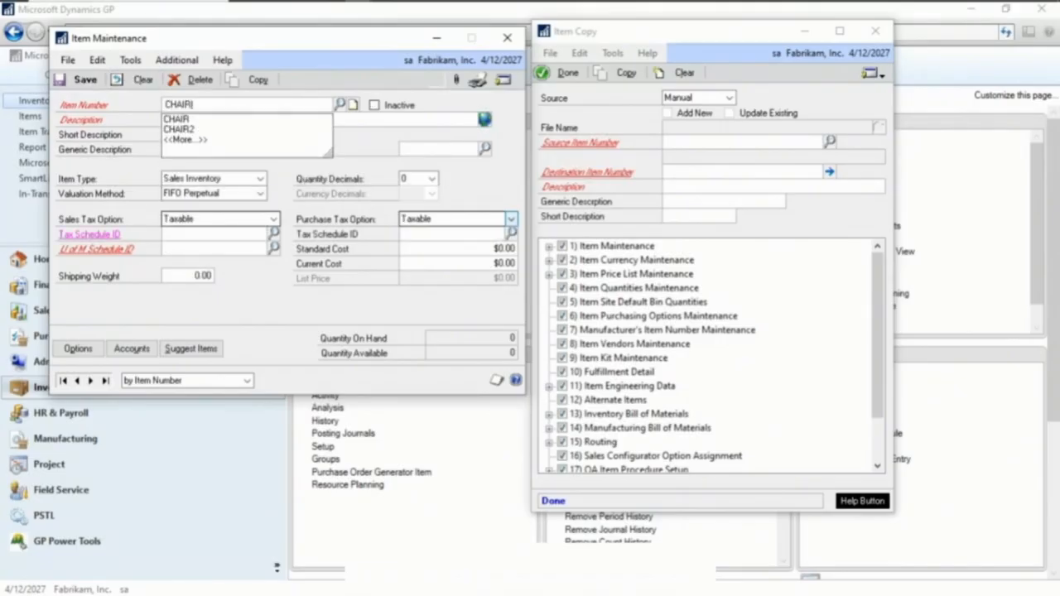
key(Down)
key(Down)
key(Tab)
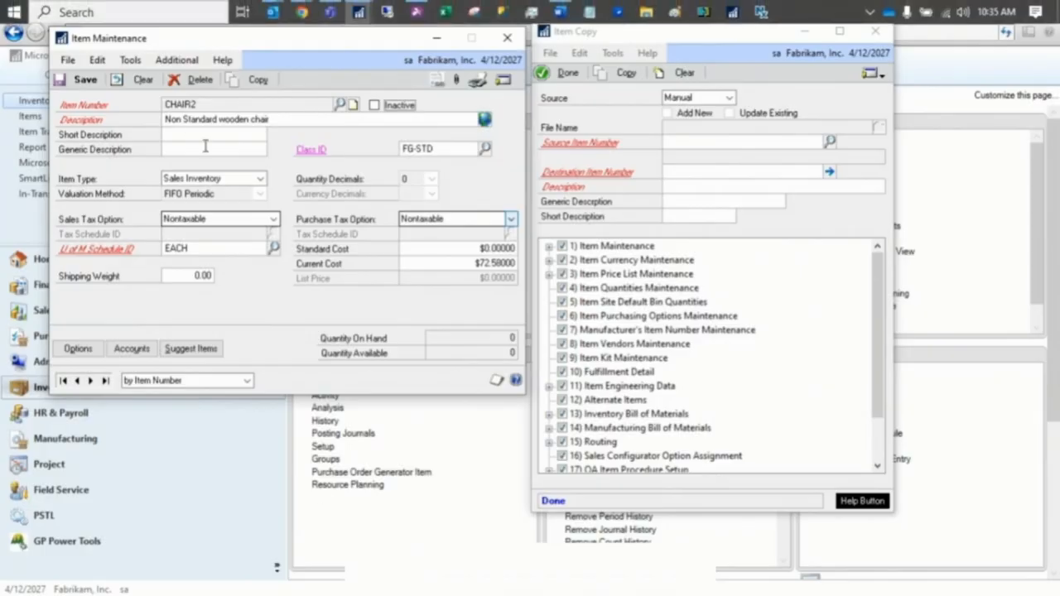
click(78, 382)
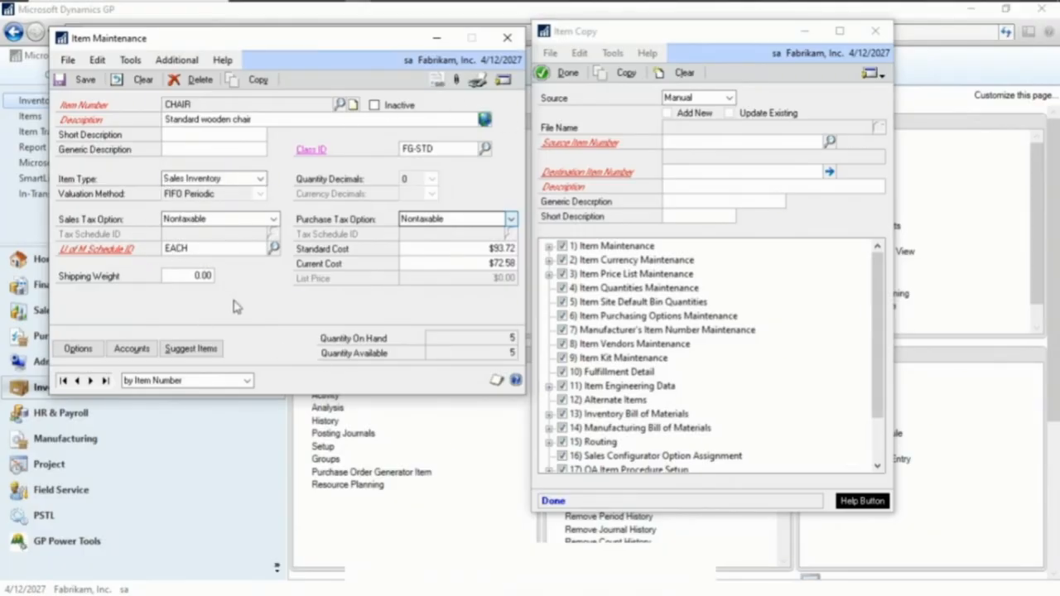
click(89, 381)
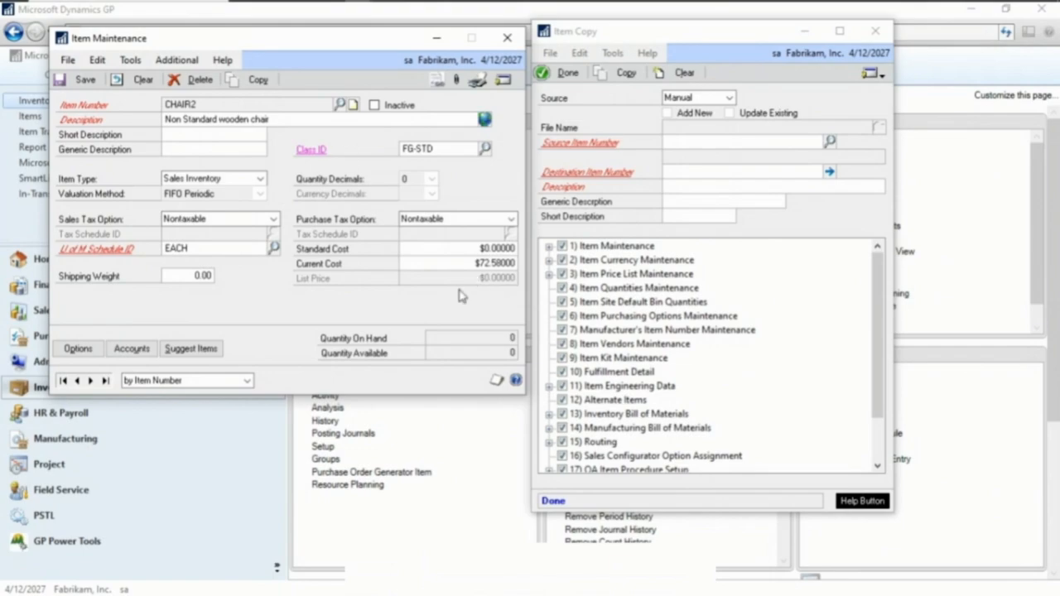
Review the GL and costing accounts copied to CHAIR2
click(131, 349)
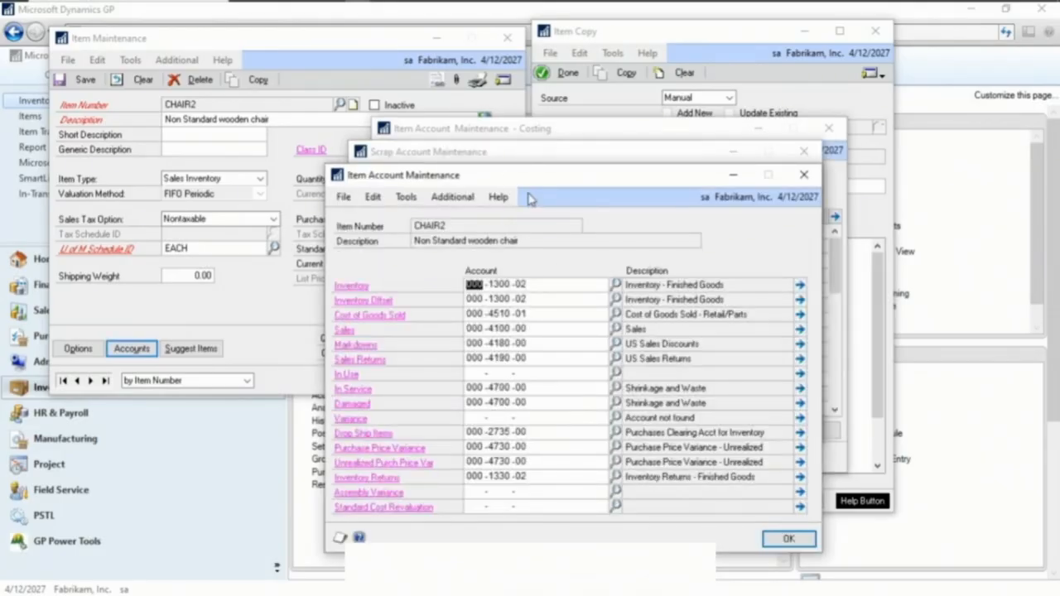
click(466, 158)
click(563, 134)
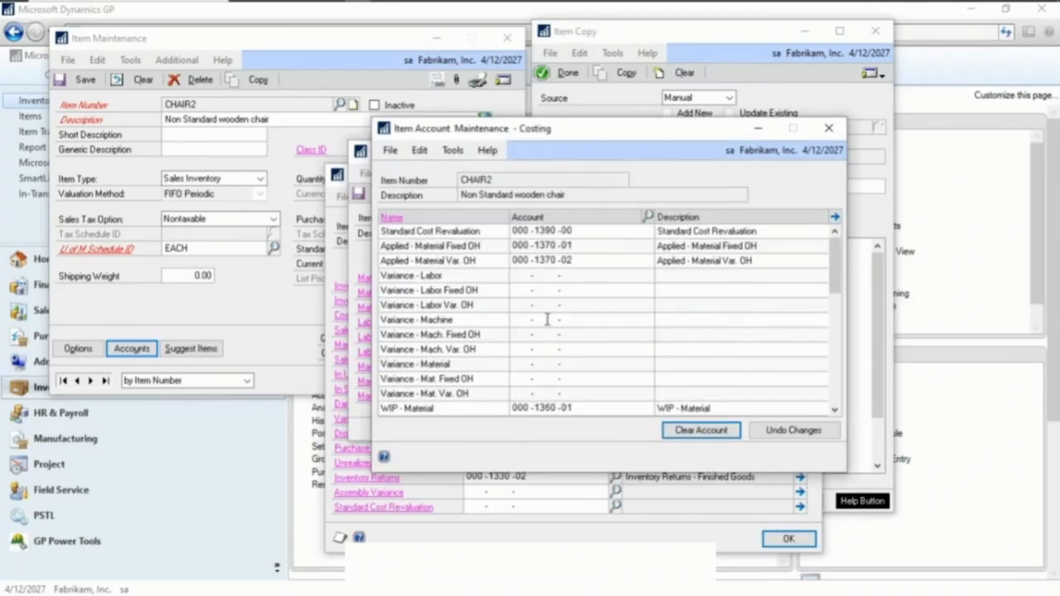
click(530, 281)
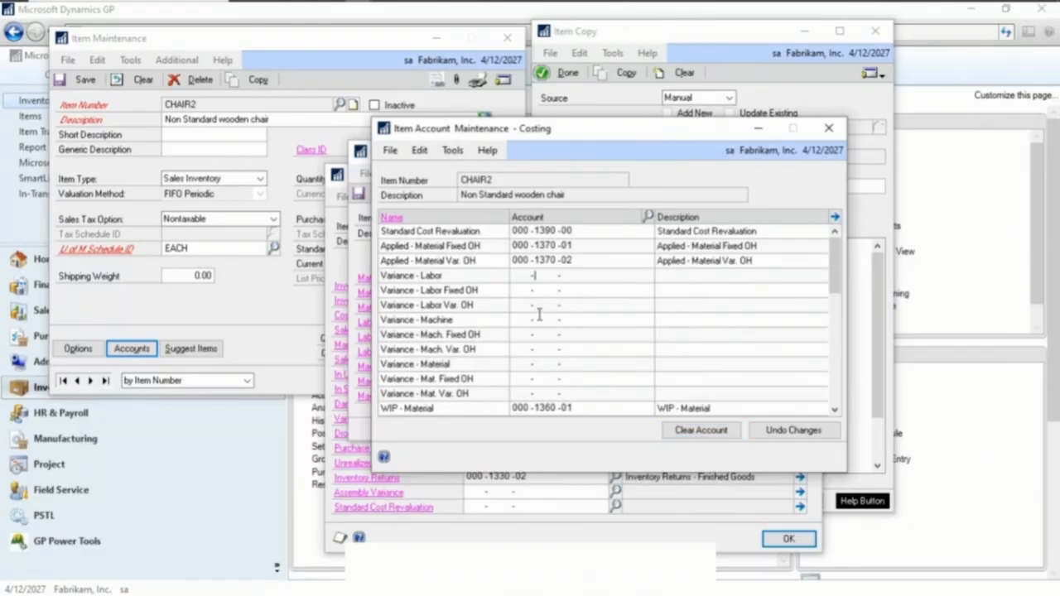
click(434, 535)
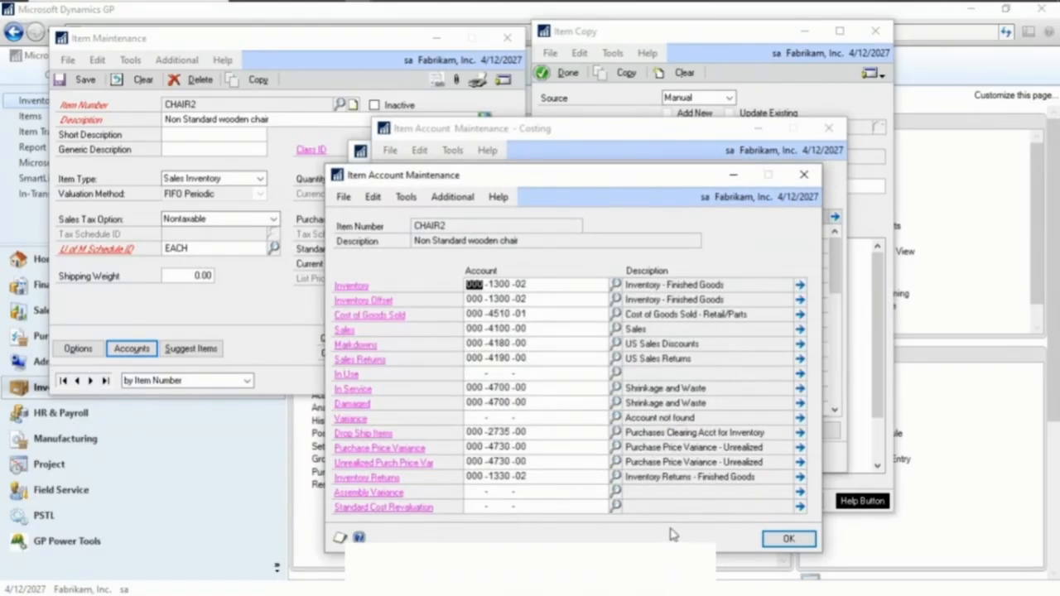
click(785, 540)
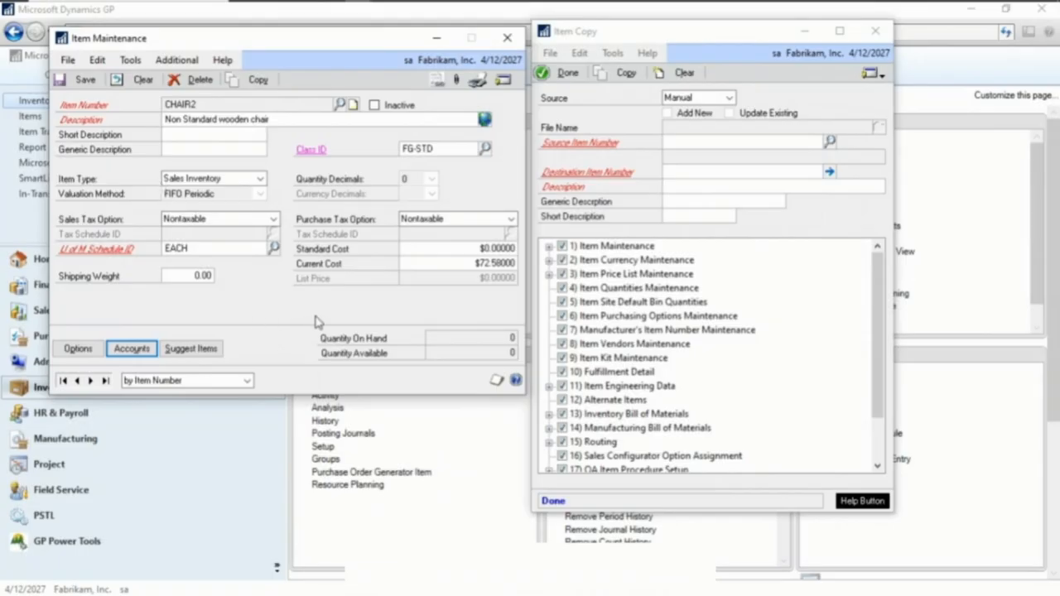
Close Item Copy, compare CHAIR2's price list with CHAIR's, and save the CHAIR2 item record
click(876, 31)
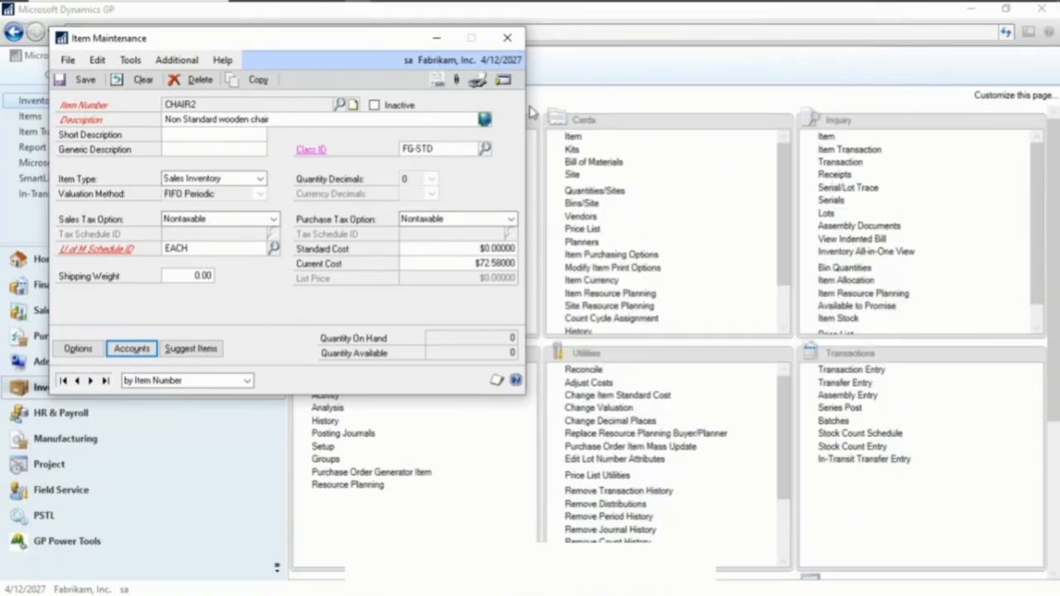
click(503, 79)
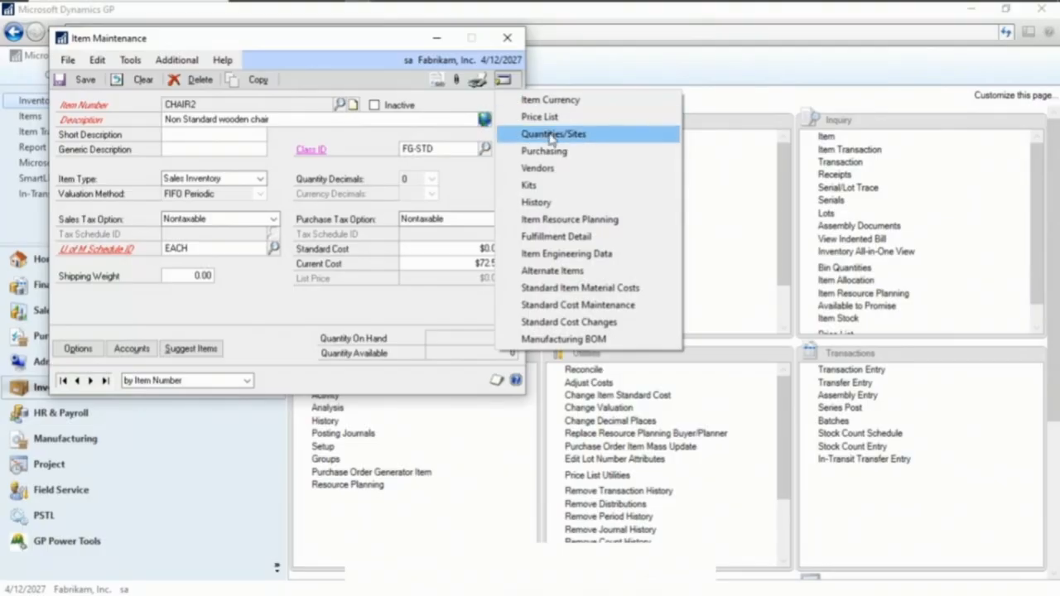
click(542, 118)
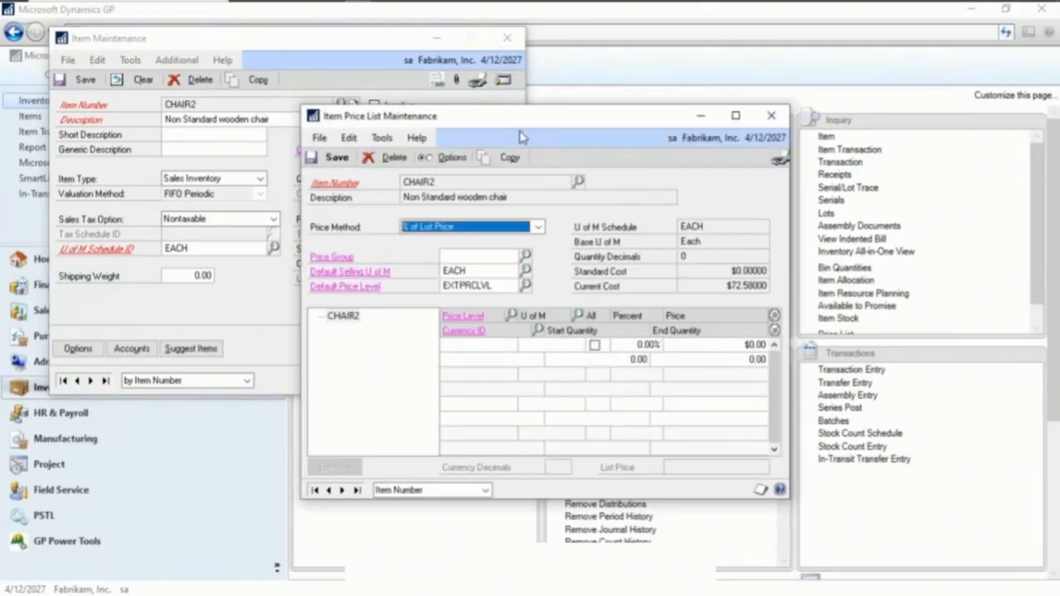
drag(522, 137, 677, 73)
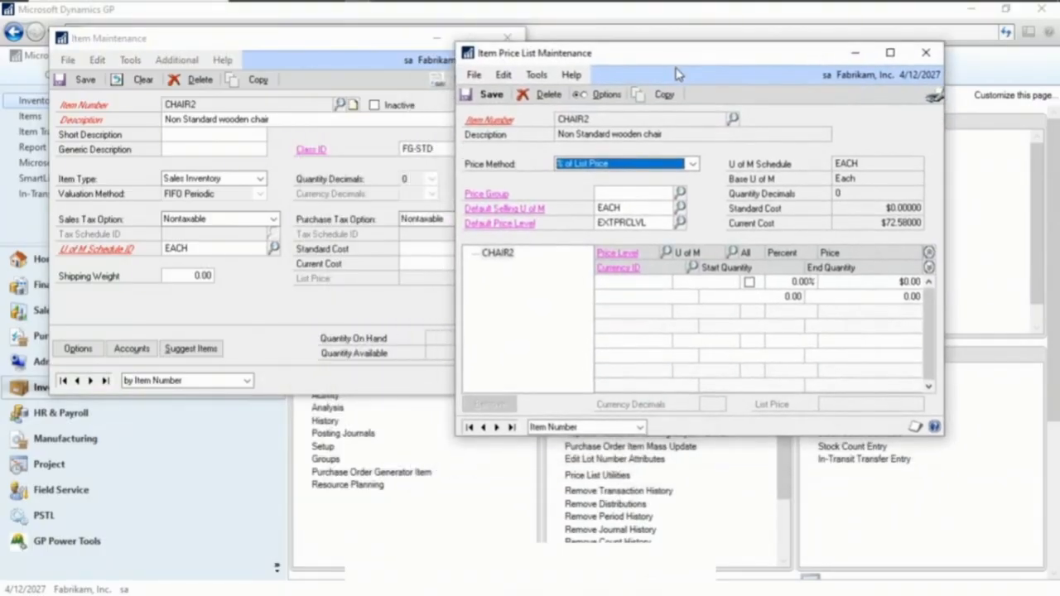
click(484, 427)
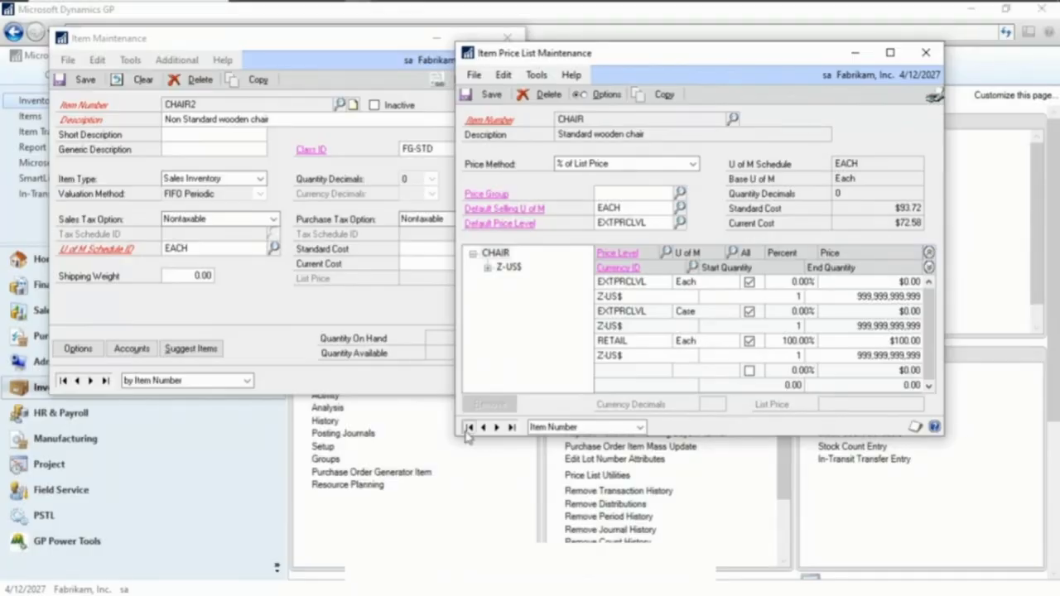
click(496, 427)
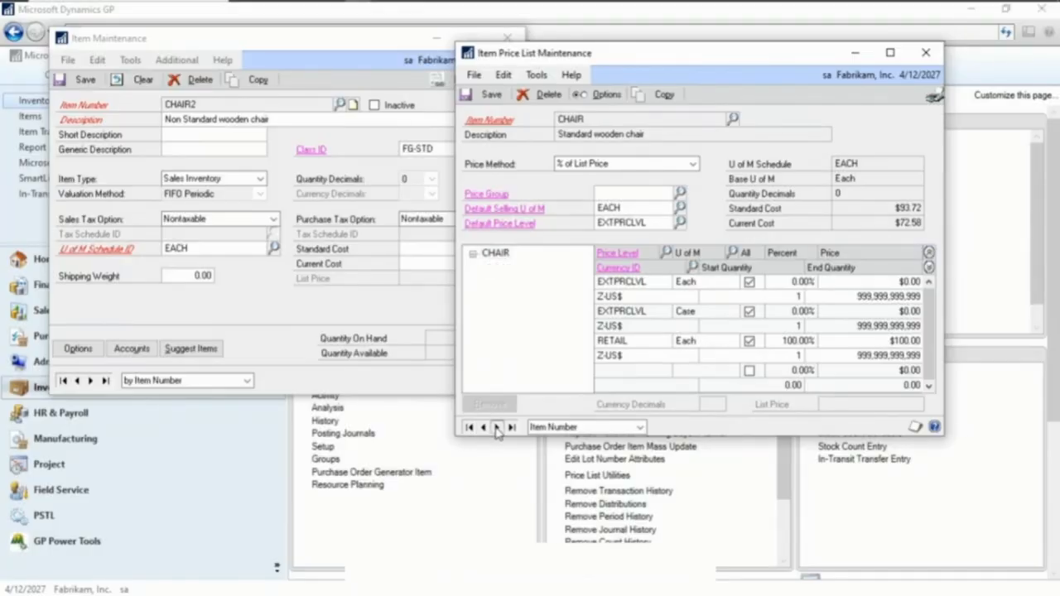
click(926, 52)
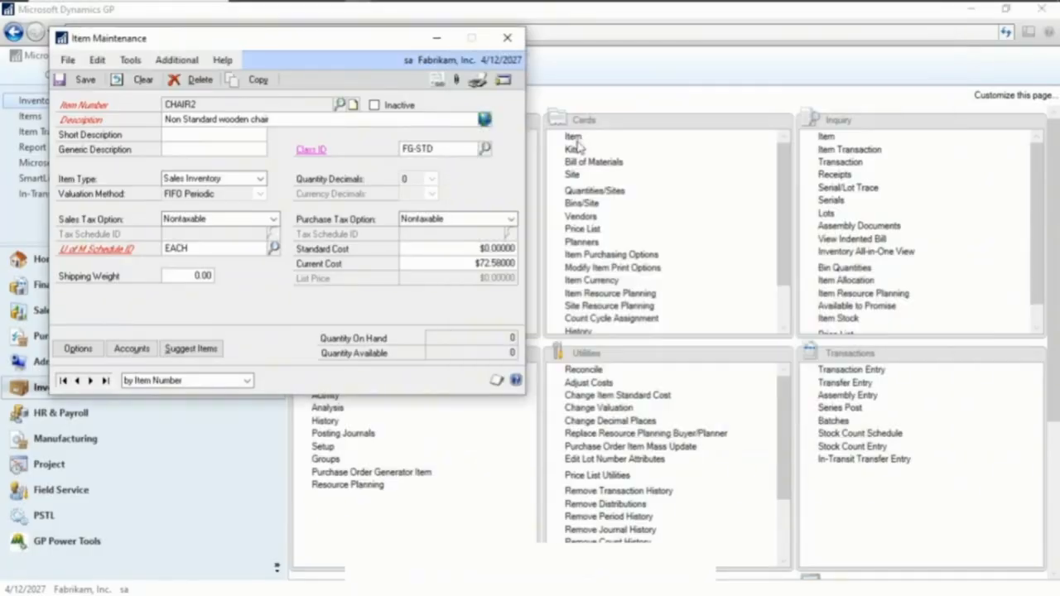
click(85, 80)
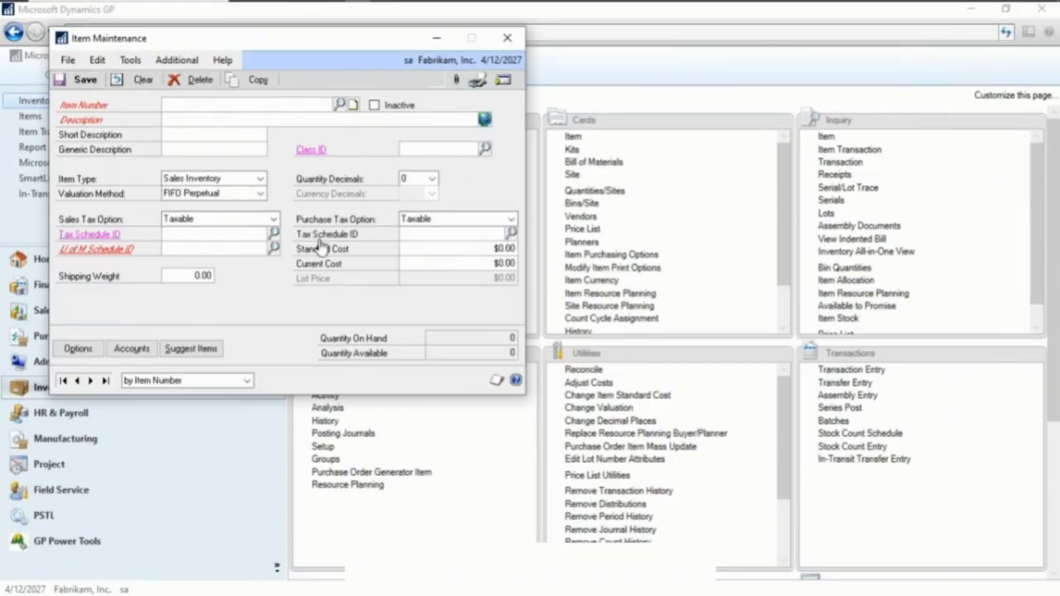